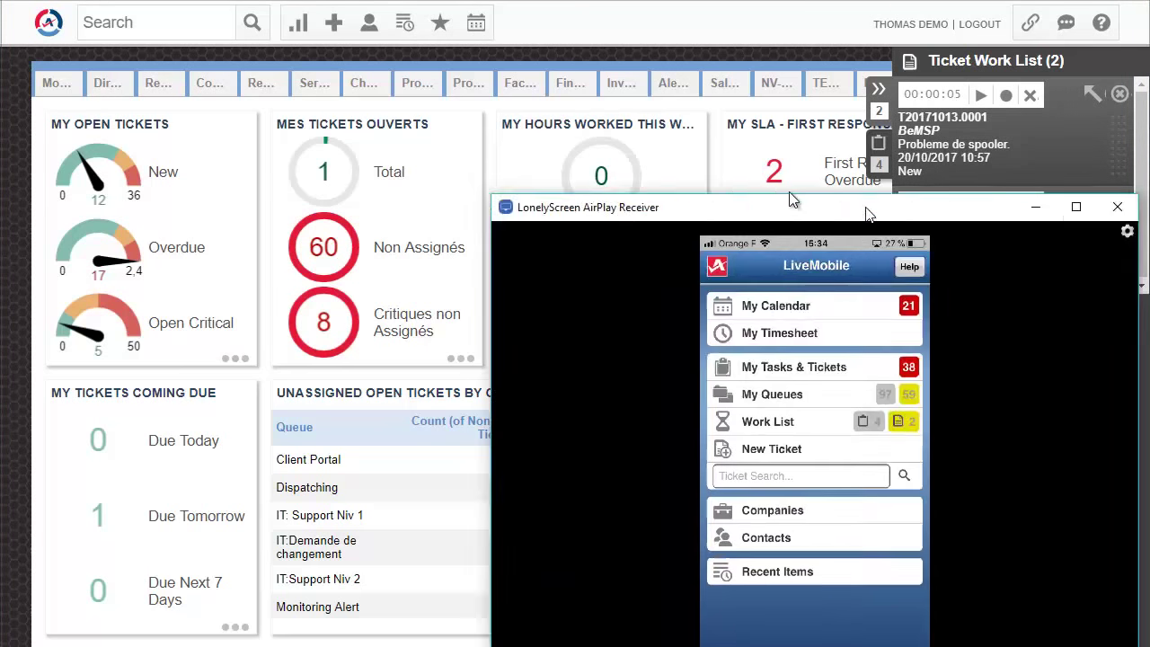
Collapse the ticket work list panel and expand it again.
drag(790, 192, 600, 92)
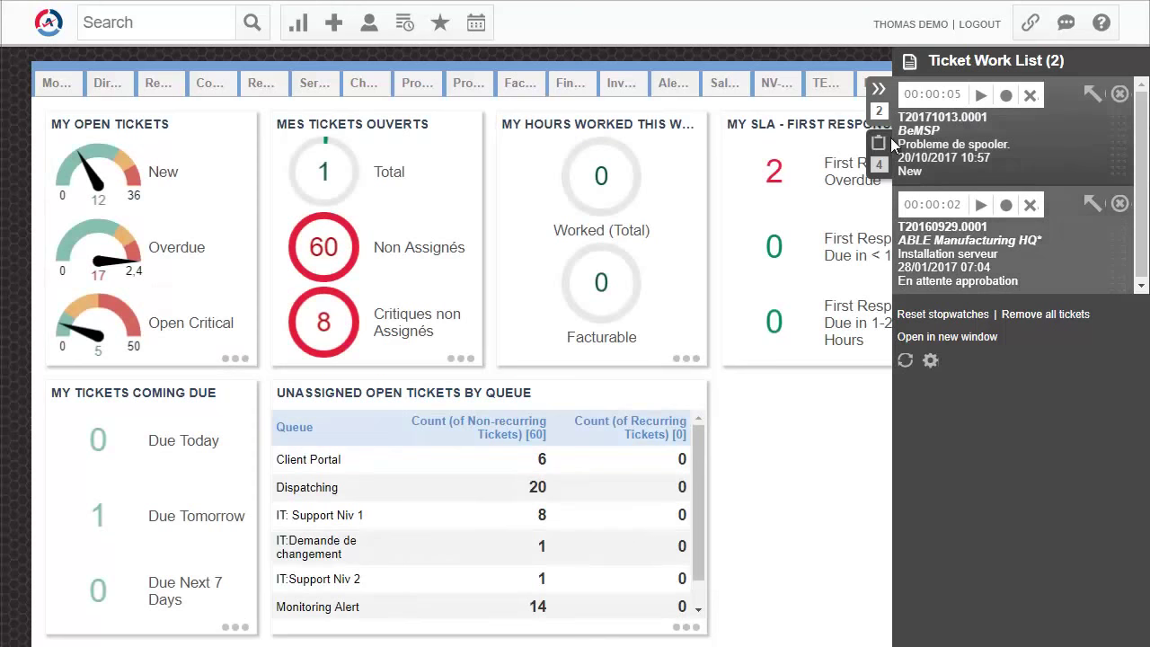
click(879, 89)
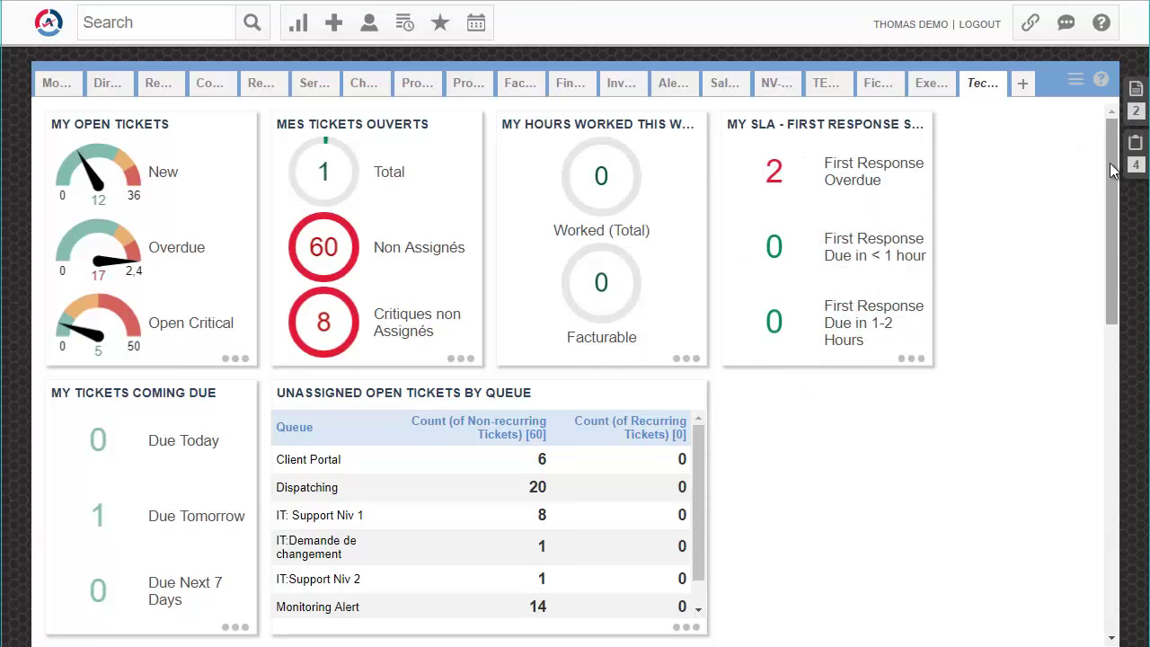
click(1133, 95)
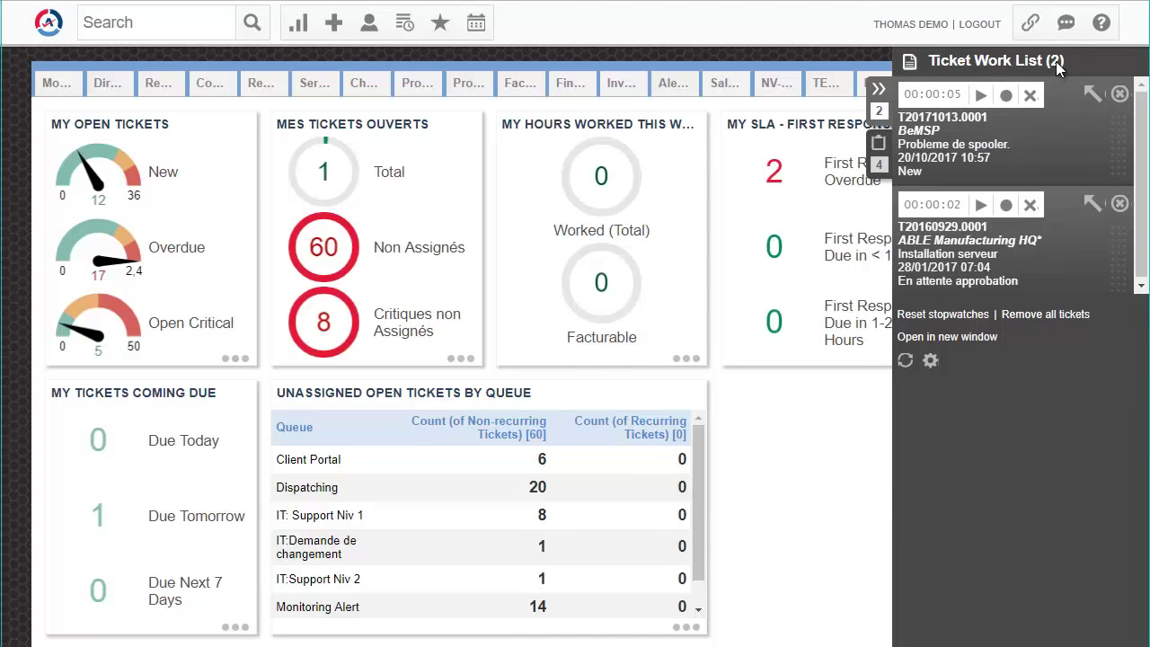
Open the ticket work list in a separate window, bring that window into view, and dock the list back.
click(962, 348)
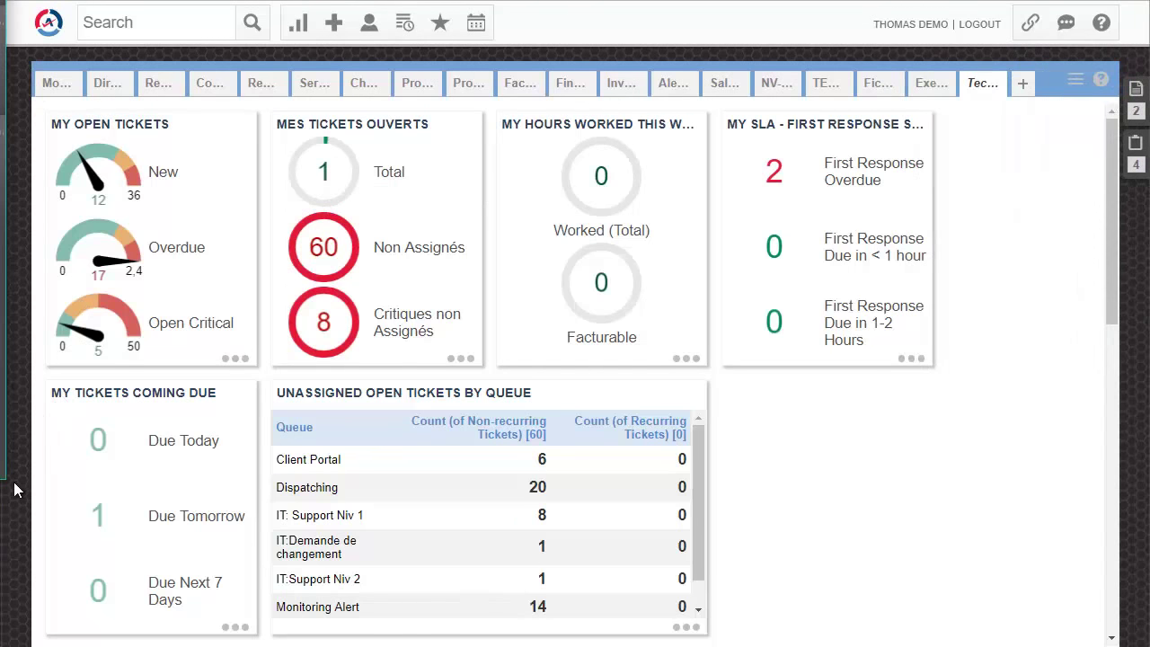
drag(9, 483, 88, 512)
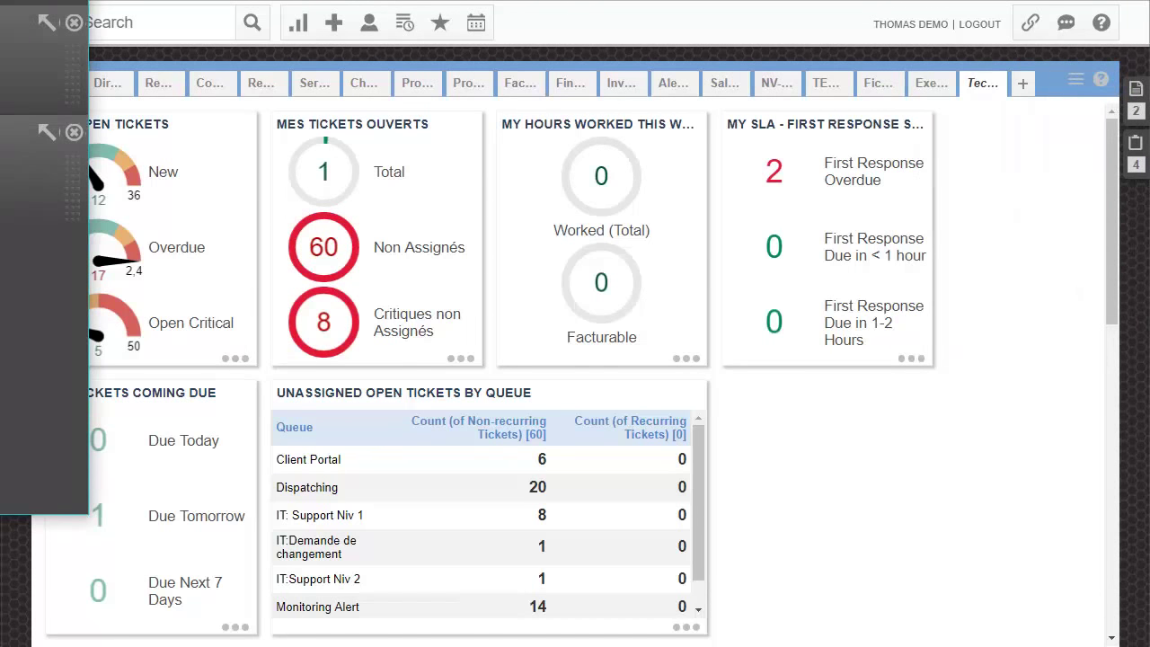
drag(45, 5, 468, 66)
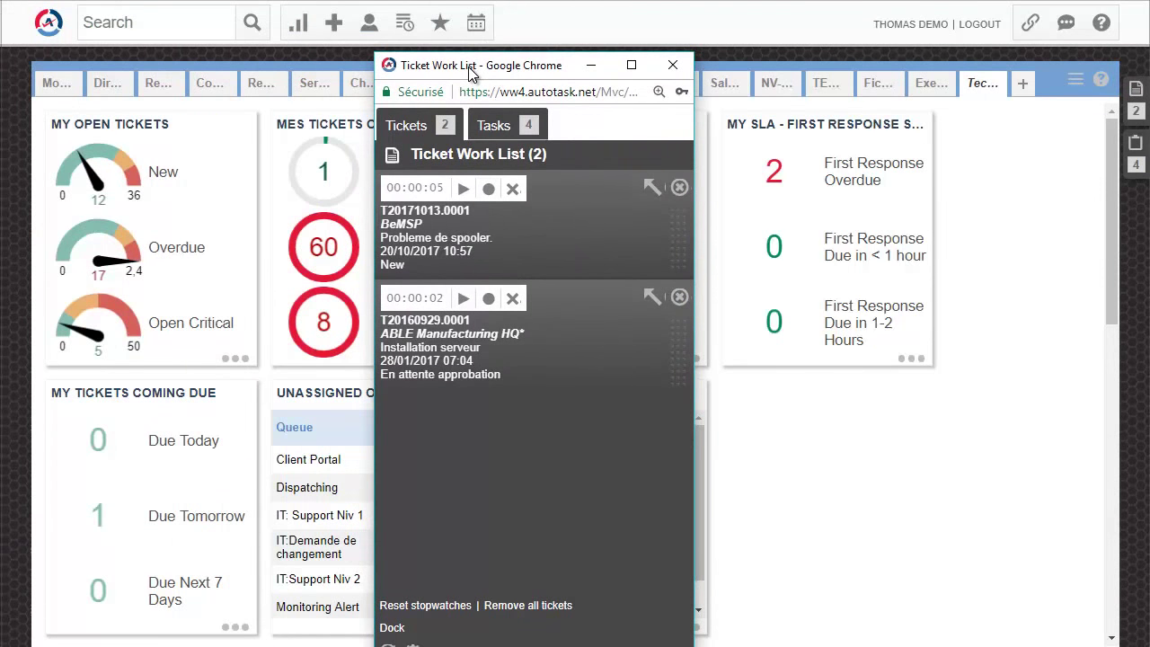
click(392, 628)
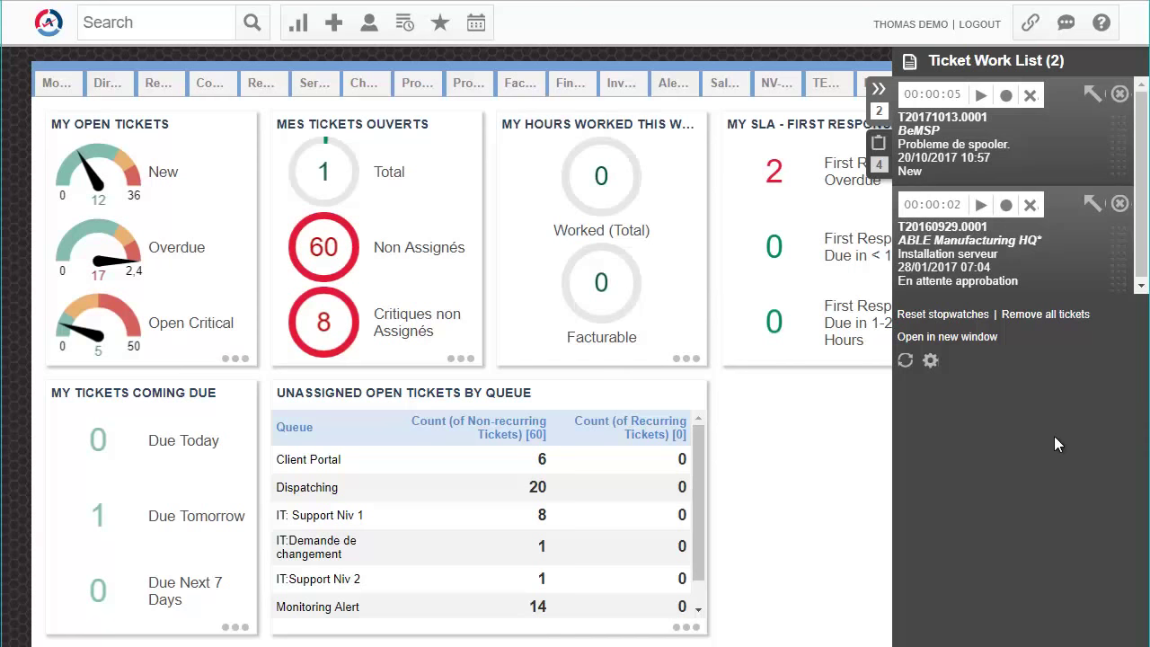
Open the Problème Outlook ticket from the First Response Overdue tickets and send it to the work list.
click(774, 173)
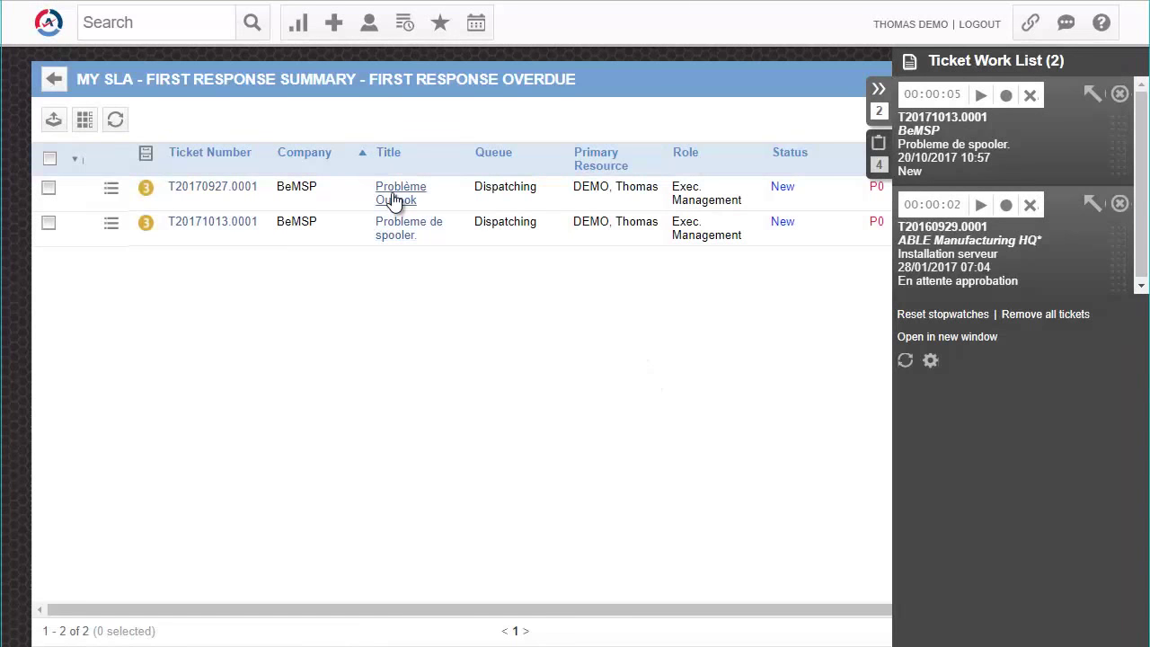
click(391, 196)
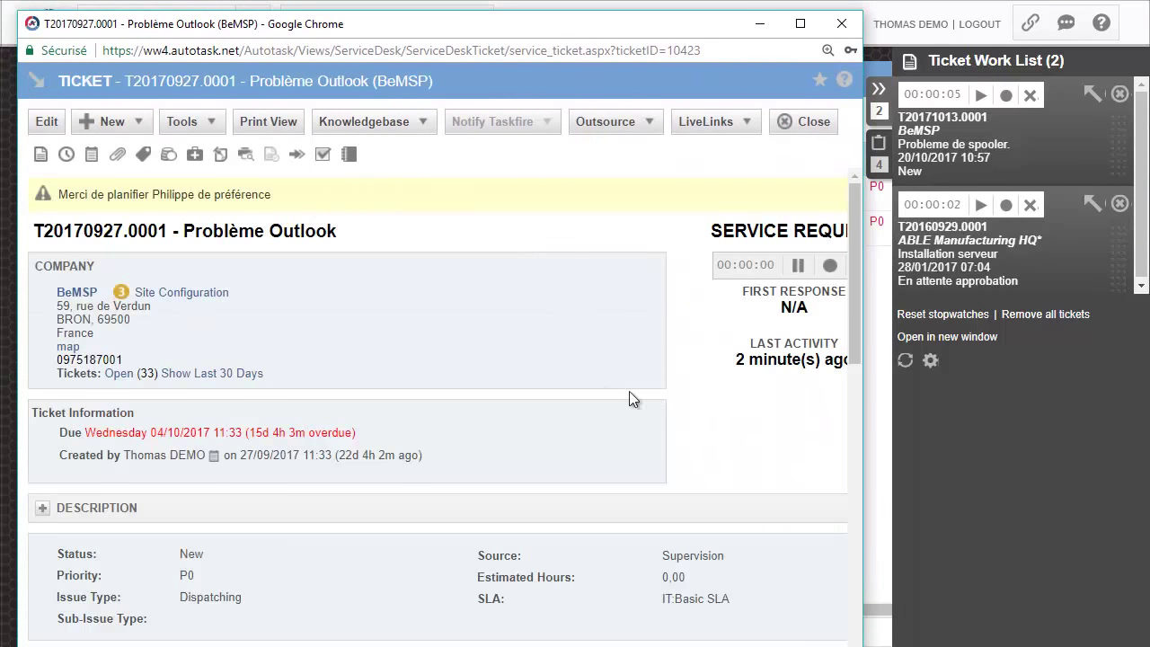
click(39, 83)
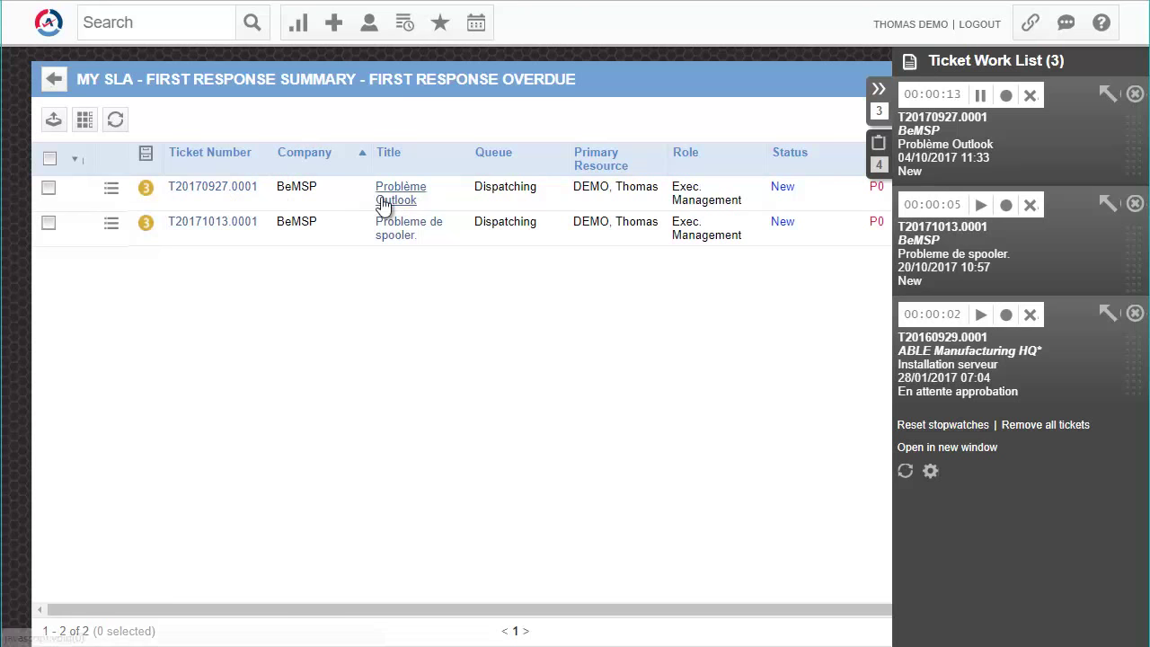
Add the Problème Outlook ticket to the work lists of two other resources.
click(110, 189)
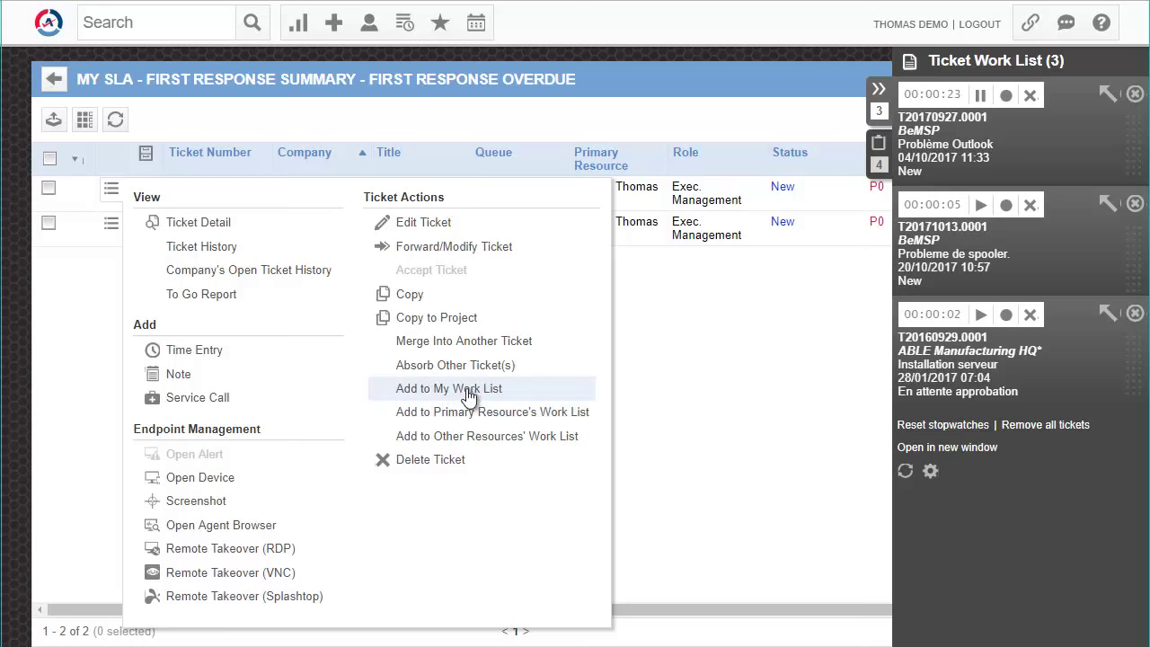
click(492, 440)
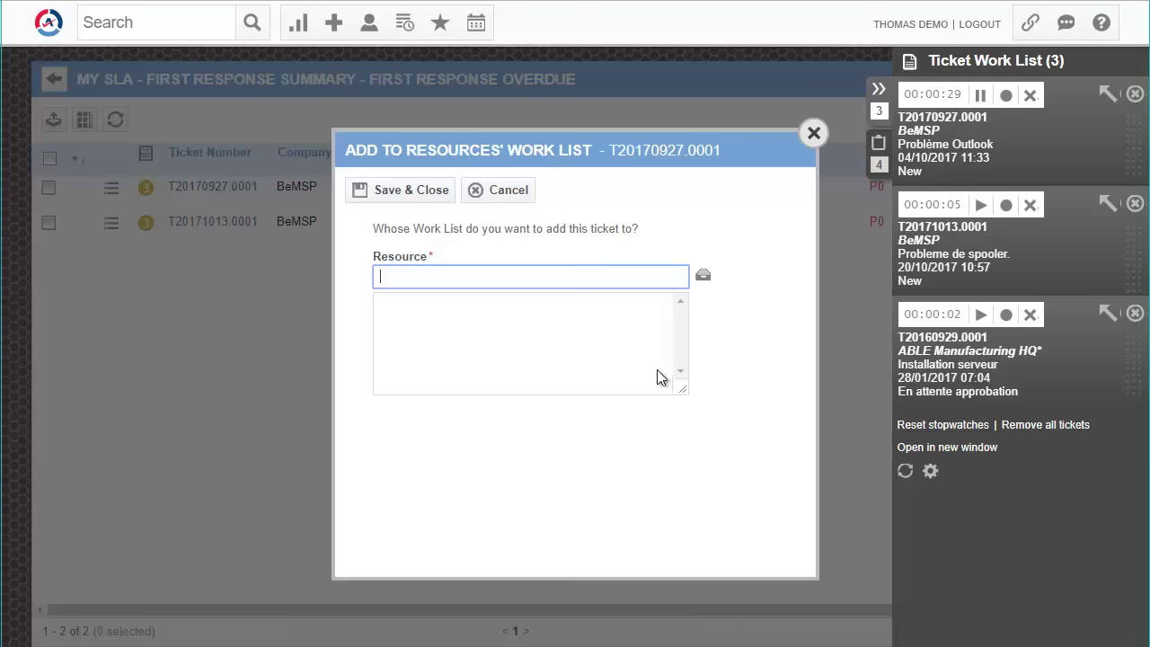
click(703, 278)
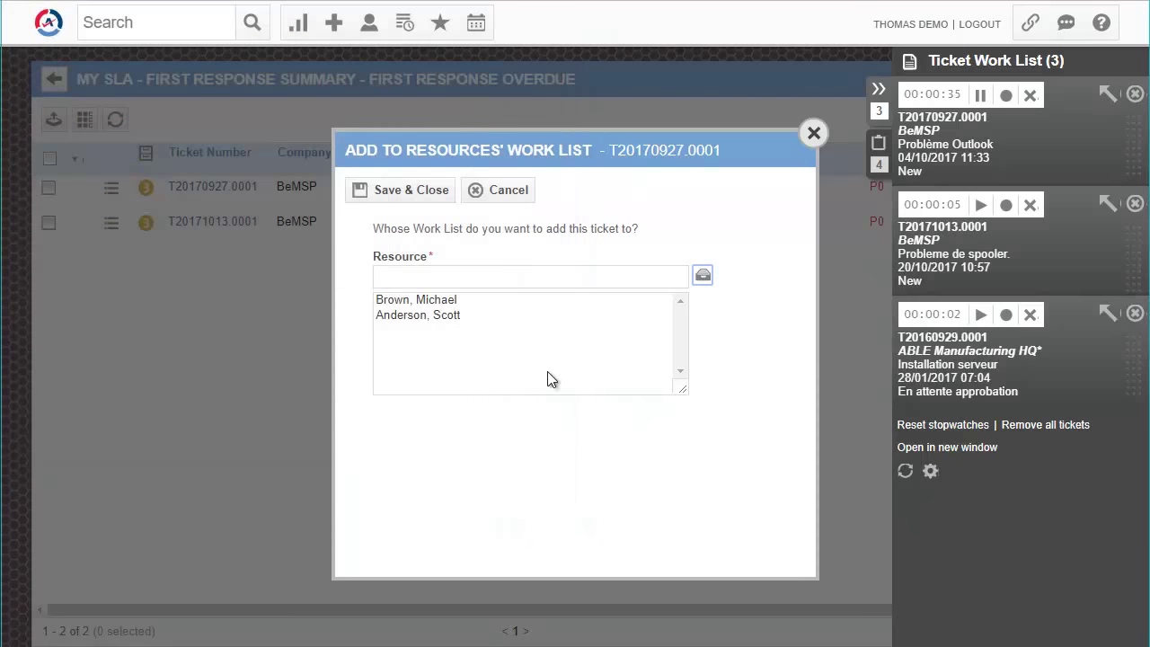
click(416, 192)
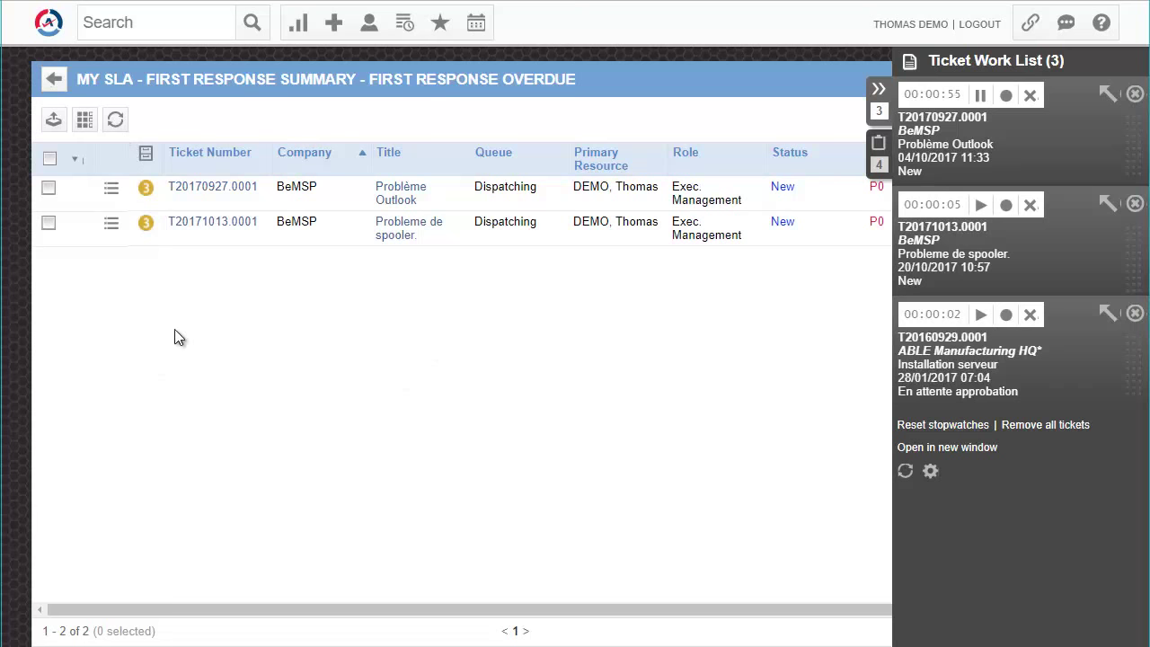
Forward the Problème Outlook ticket to the primary resource with the SW:QA I role, adding it to that resource's work list.
click(110, 191)
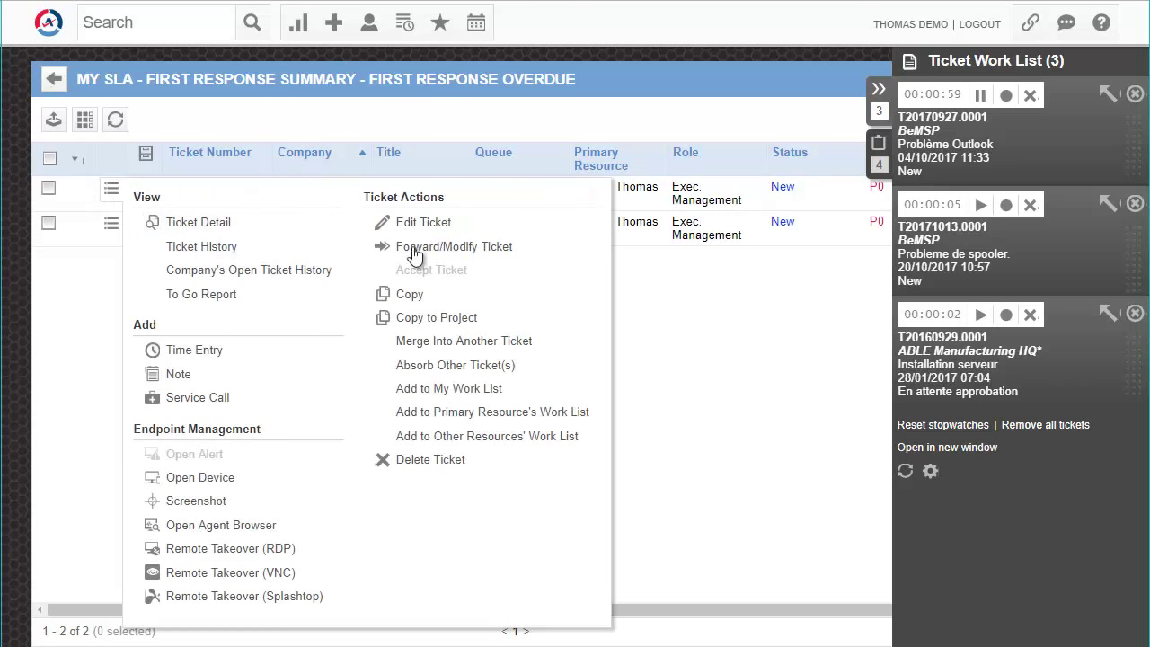
click(484, 258)
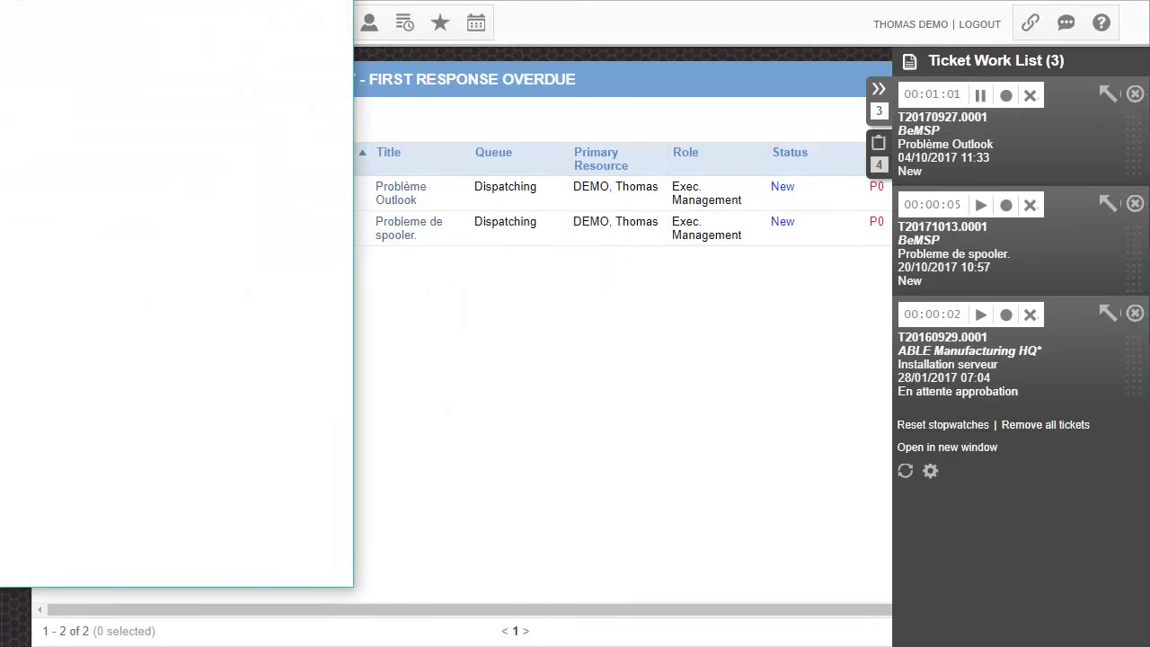
drag(297, 2, 277, 19)
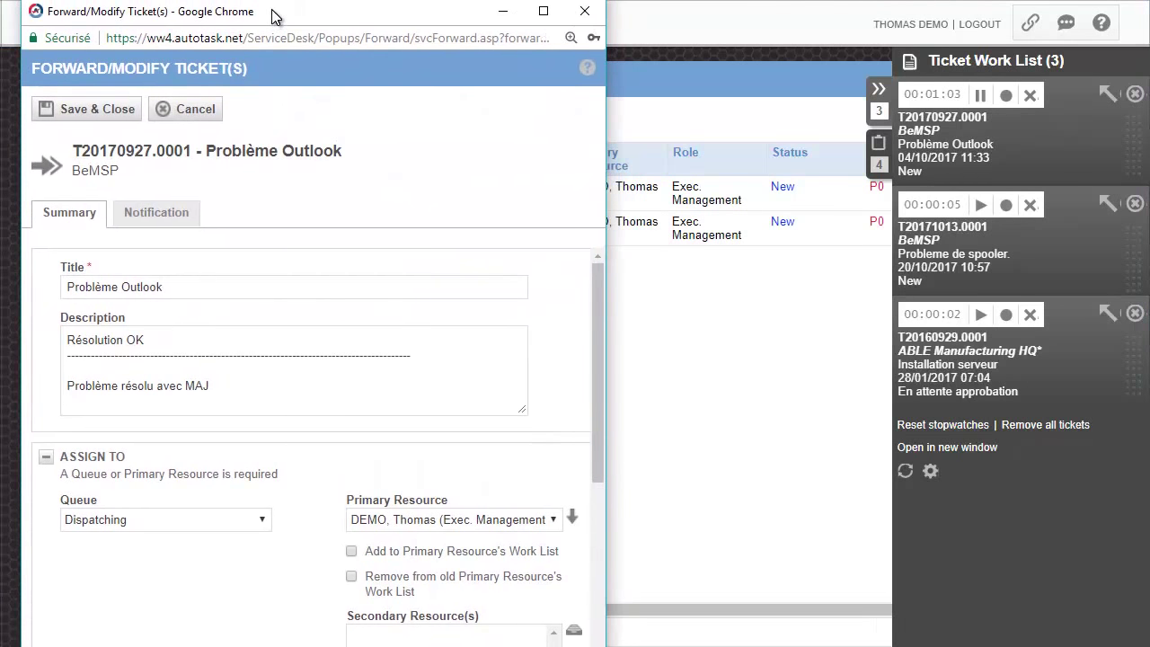
drag(609, 284, 724, 284)
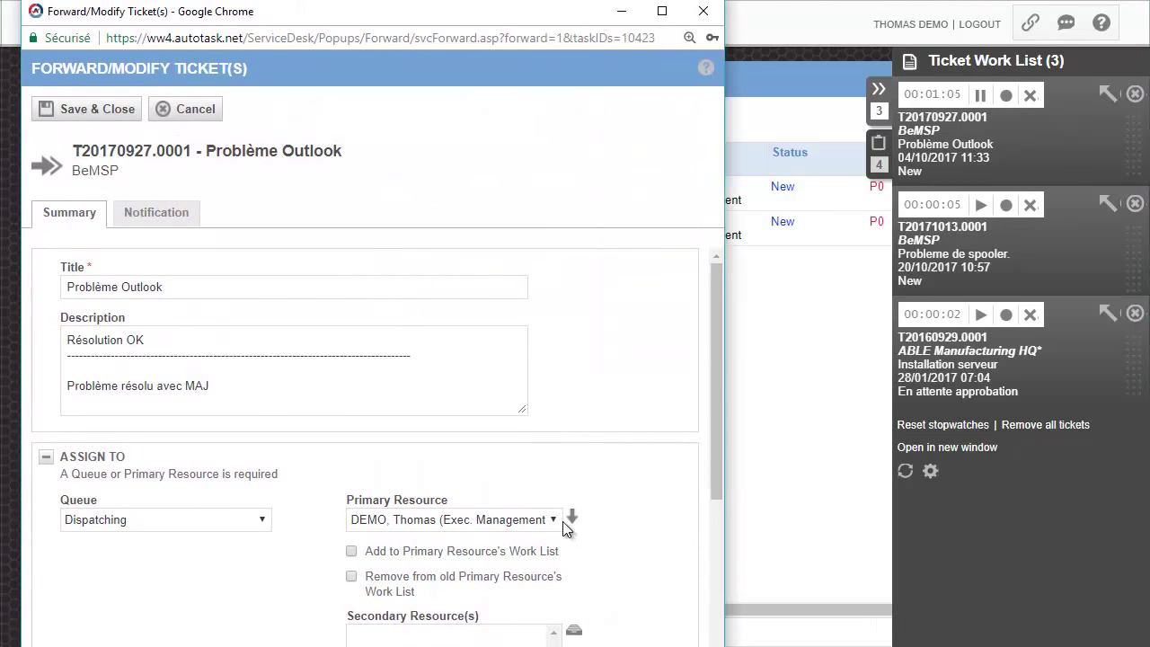
click(558, 520)
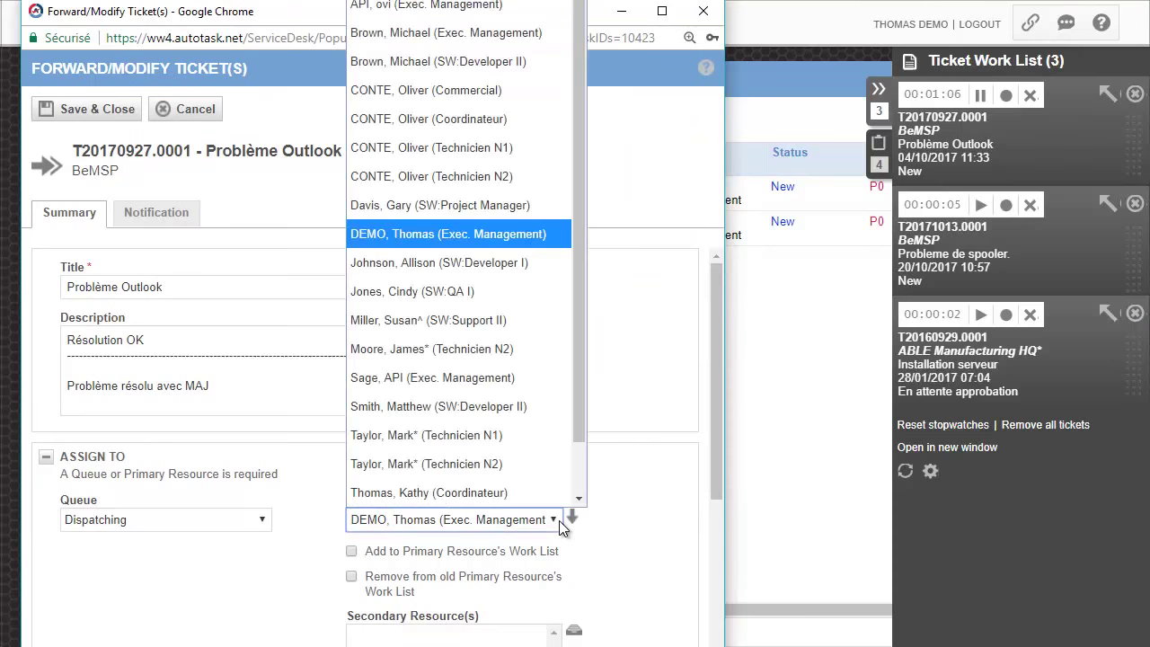
click(435, 293)
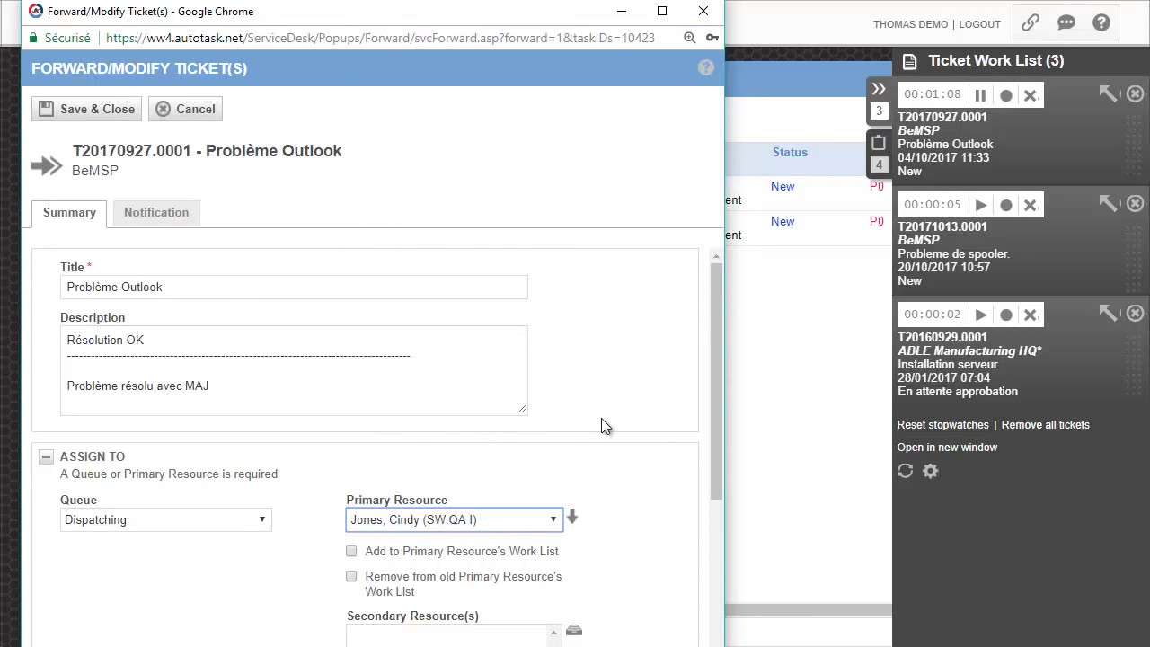
click(350, 551)
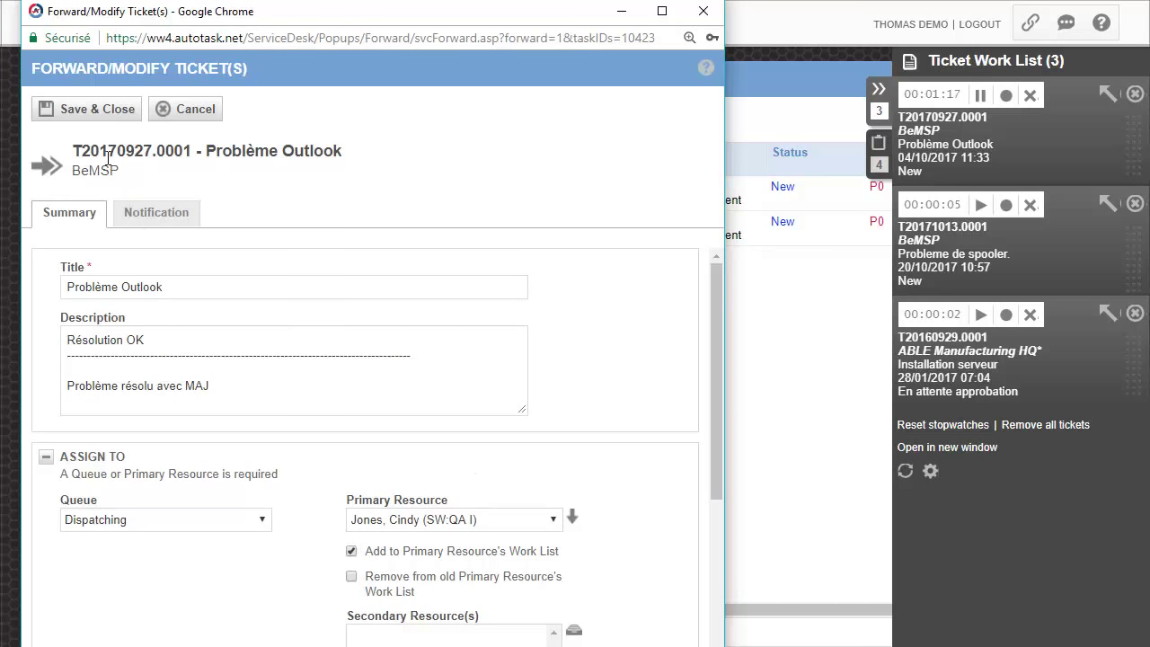
click(90, 109)
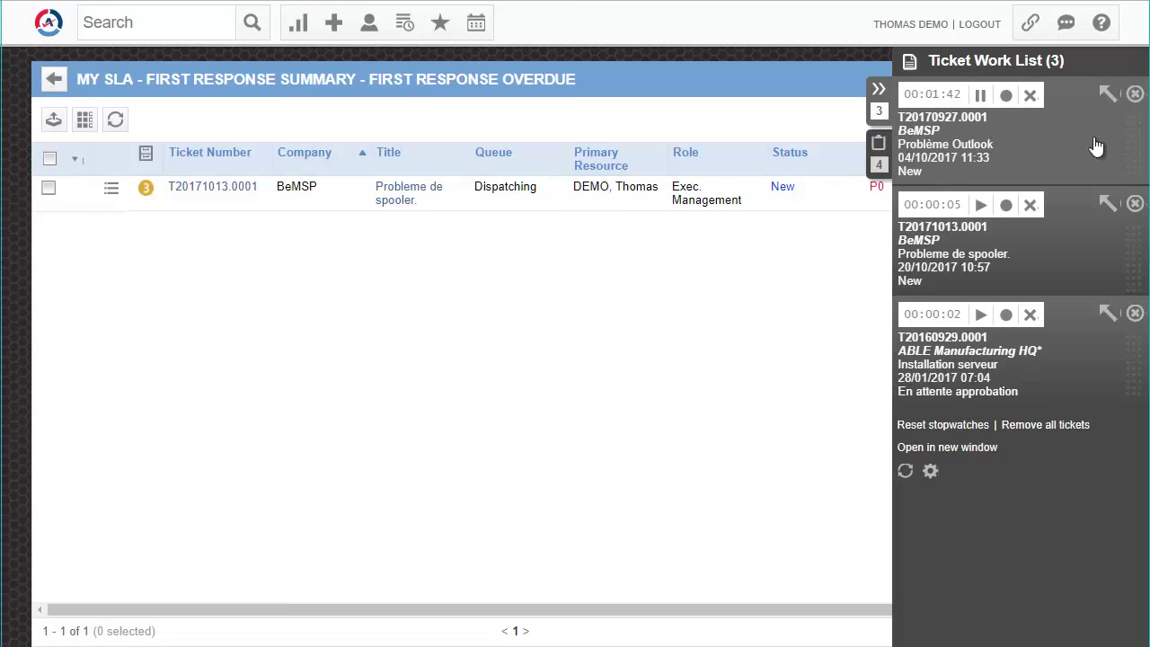
Move the Problème Outlook ticket to the end of the ticket work list and refresh the list.
drag(1133, 142, 1137, 262)
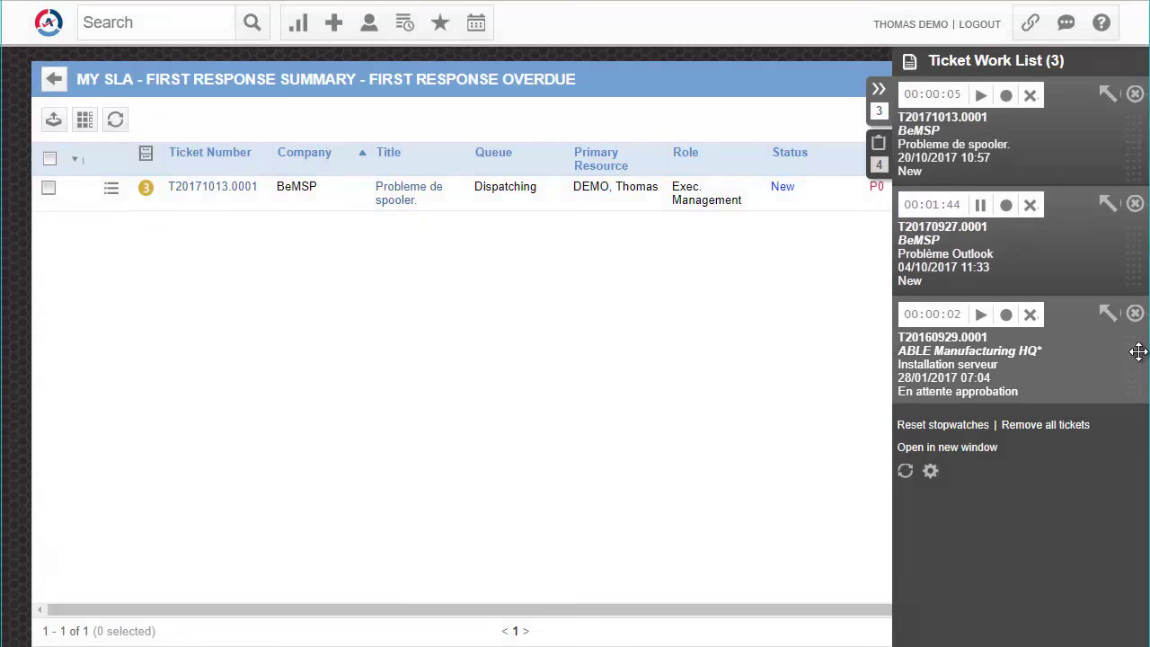
drag(1137, 331, 1137, 253)
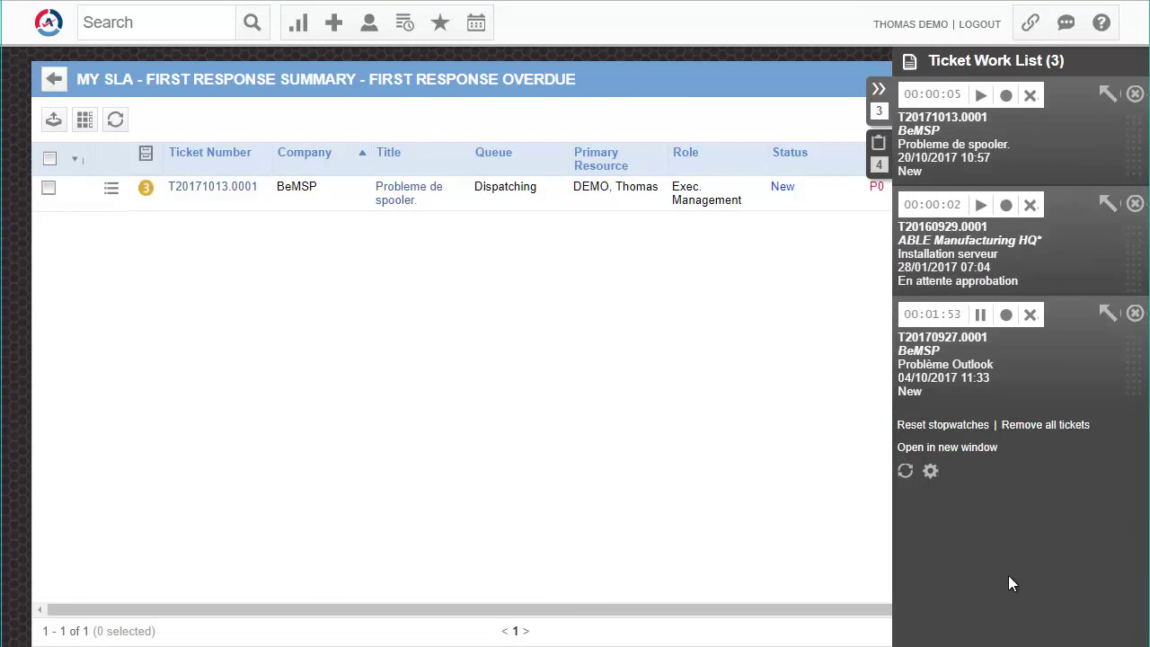
click(904, 471)
In the ticket work list settings, remove Due Date & Time and Added by (other user) from the selected data.
click(930, 472)
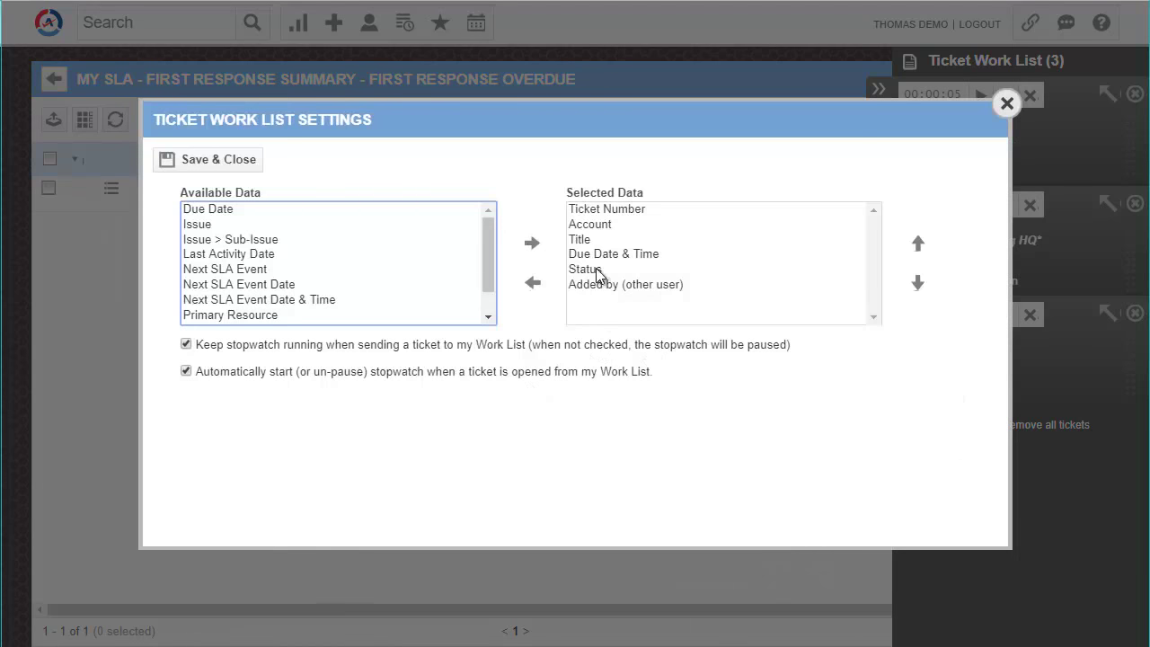
click(603, 257)
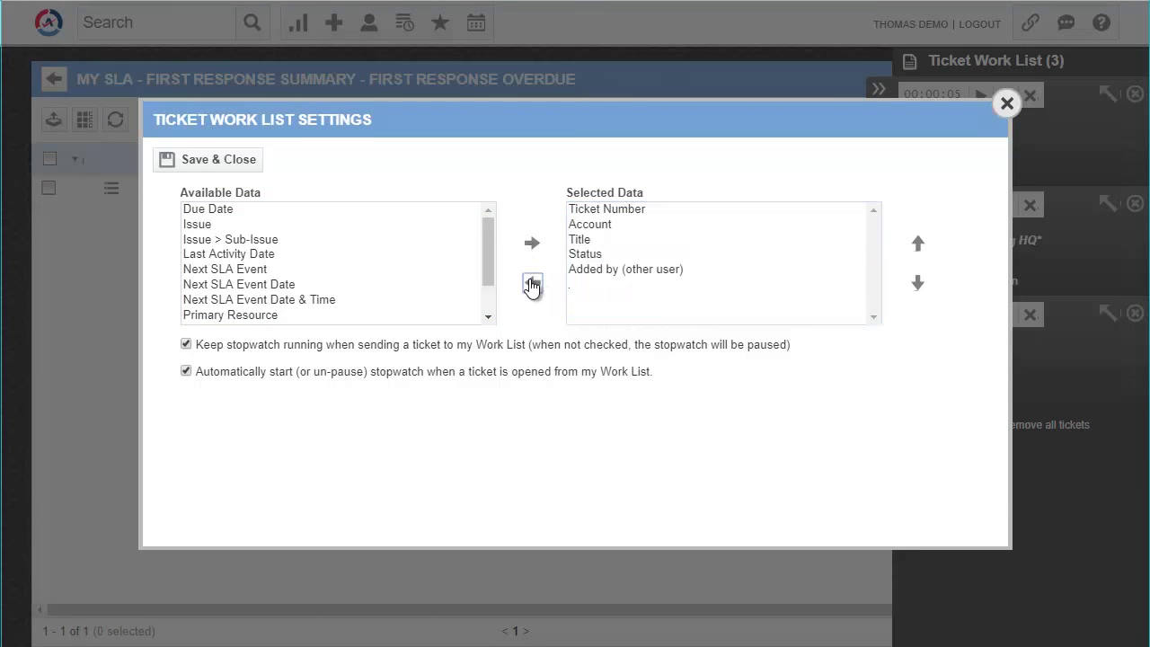
click(575, 270)
click(533, 286)
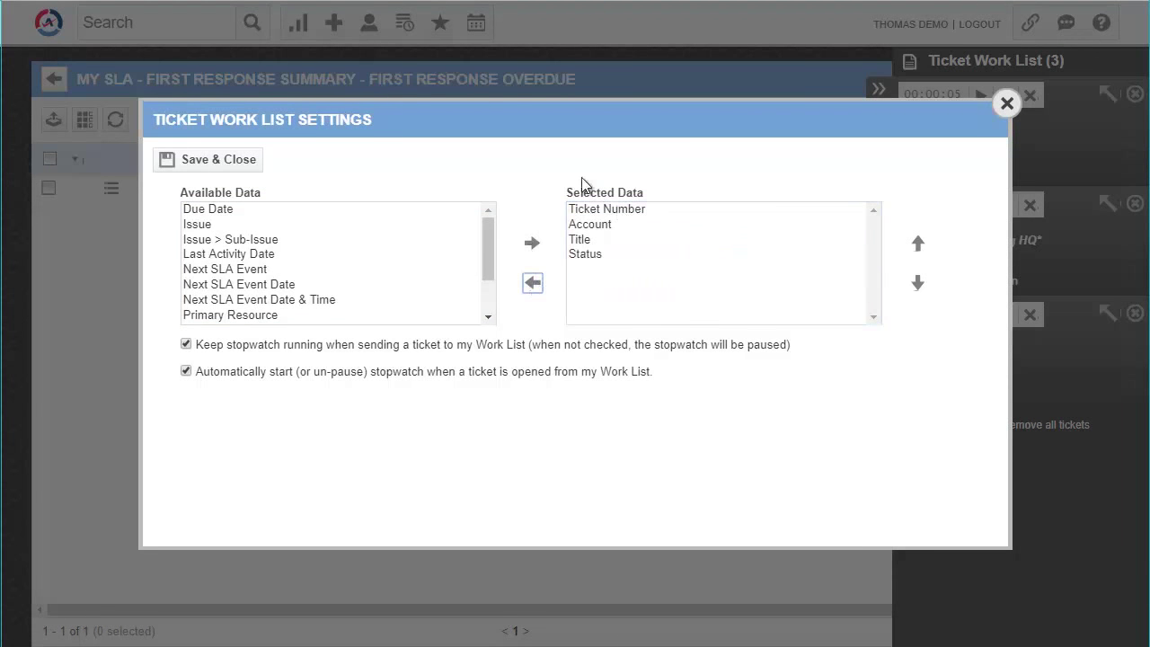
click(225, 256)
scroll(302, 306, down, 2)
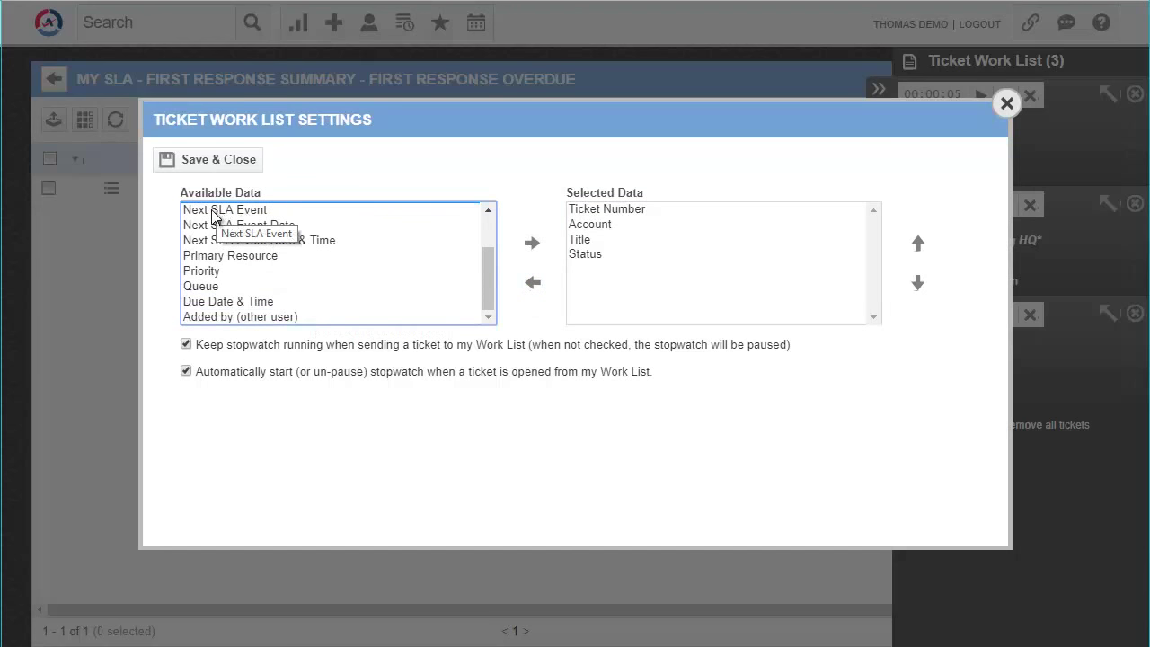
click(251, 255)
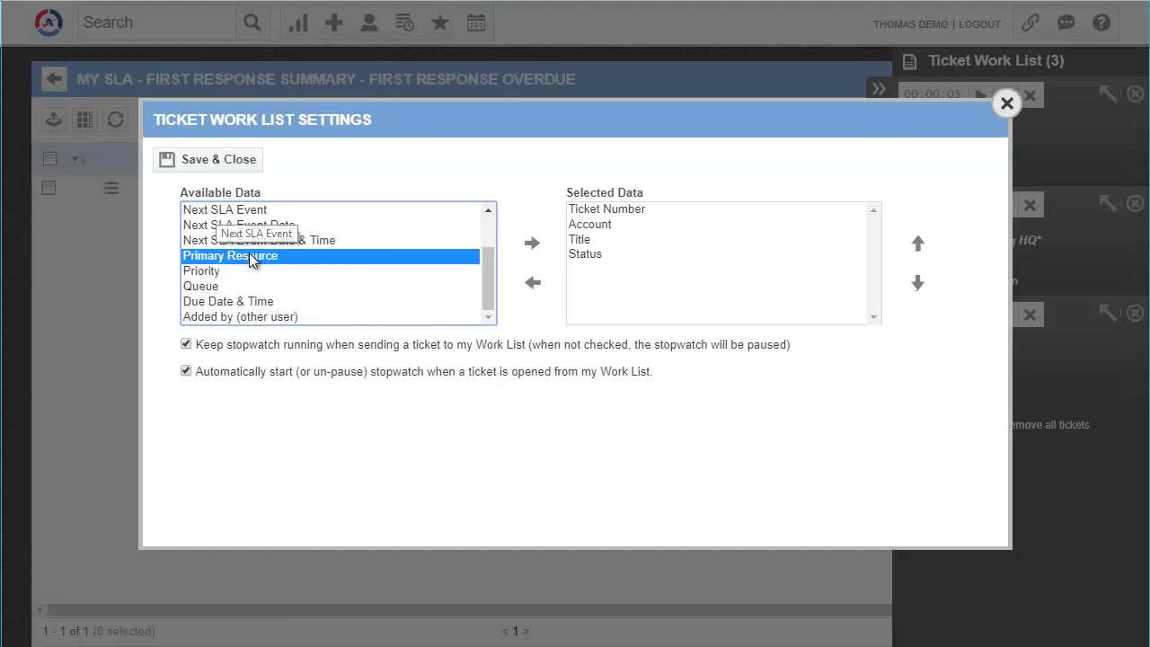
scroll(328, 289, up, 2)
scroll(366, 220, down, 2)
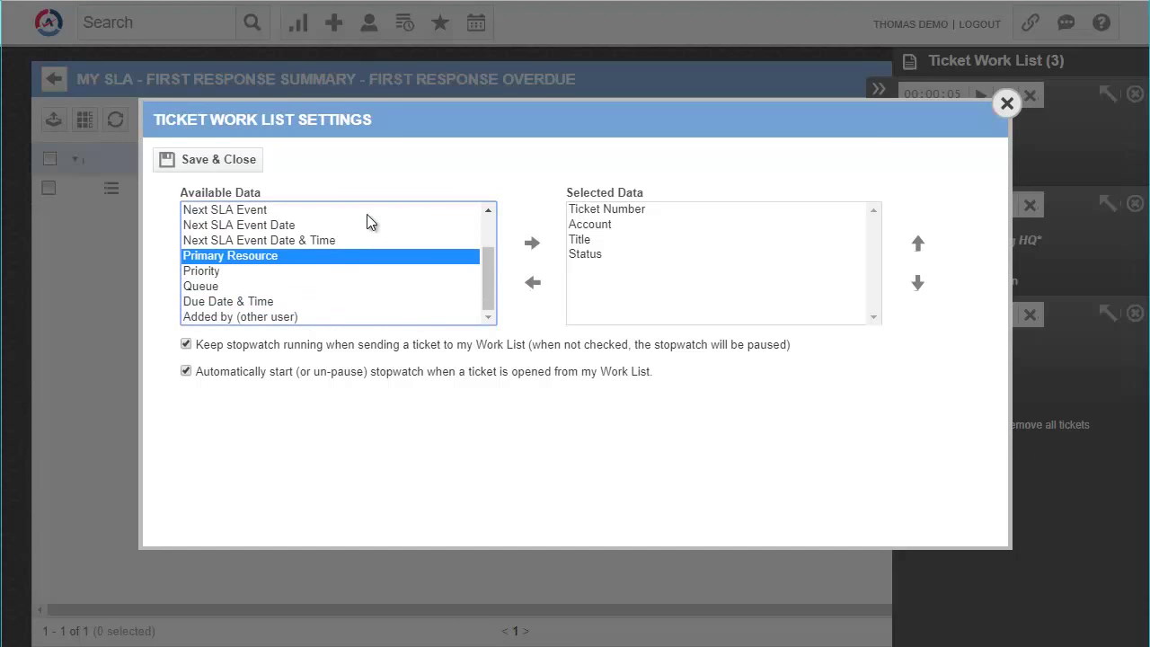
Toggle the options for keeping the stopwatch running and starting it automatically, and save the work list settings.
click(186, 371)
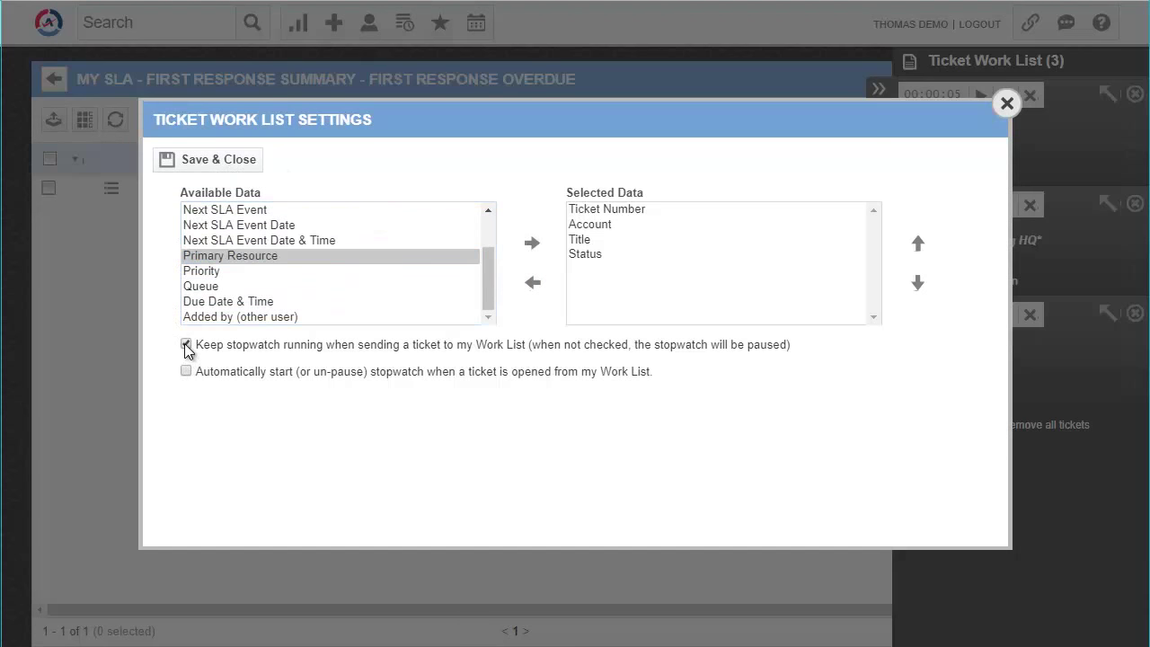
click(186, 345)
click(186, 371)
click(209, 167)
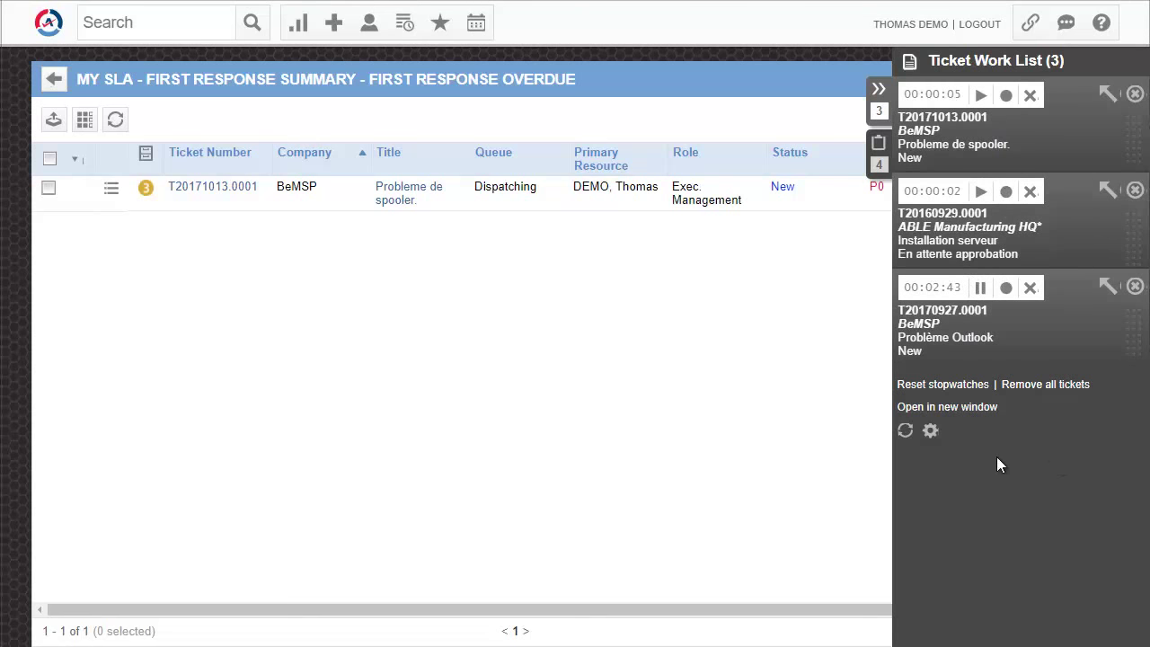
Open the Probleme de spooler ticket from the work list to start its stopwatch, and return it to the list.
click(1108, 95)
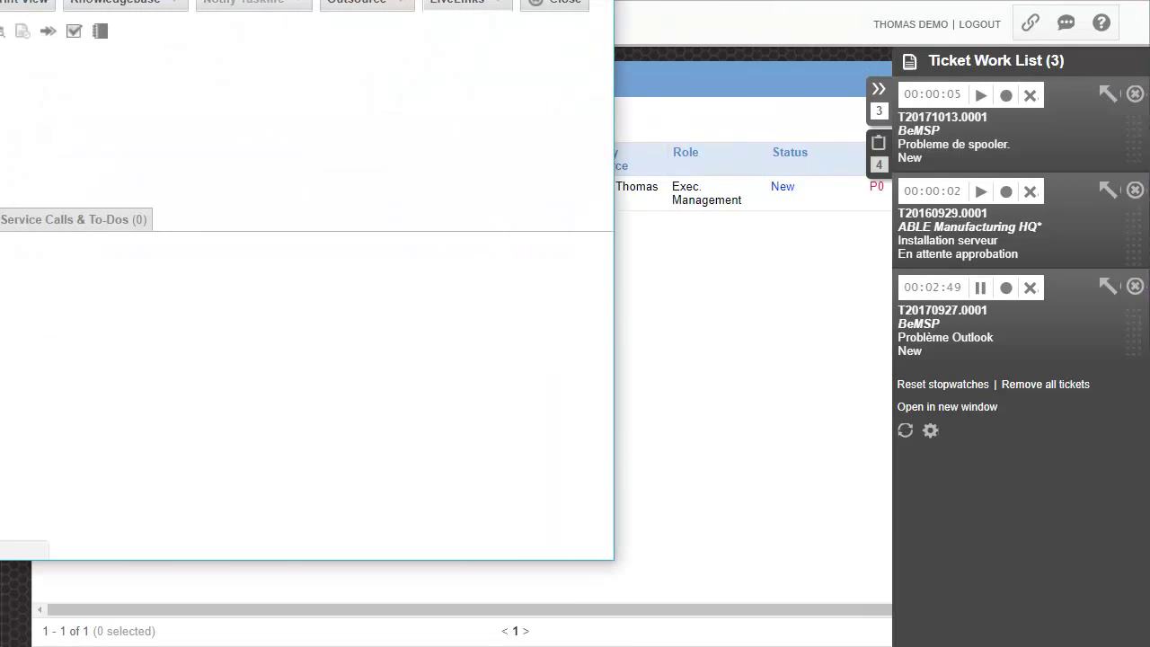
drag(215, 0, 551, 27)
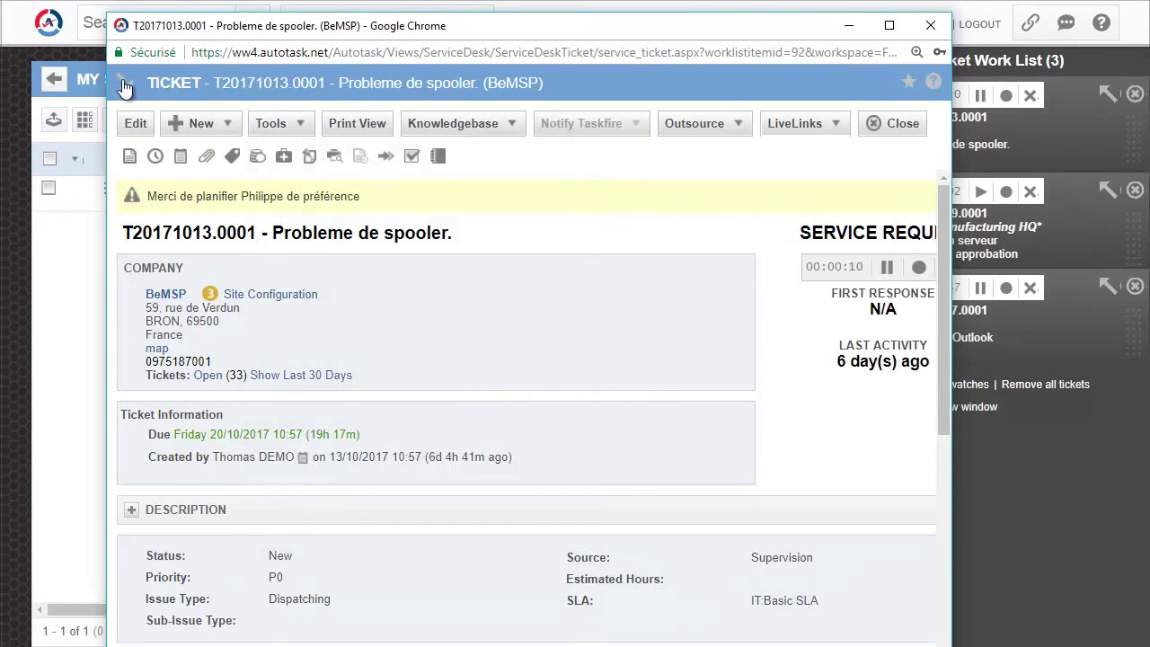
key(ctrl+w)
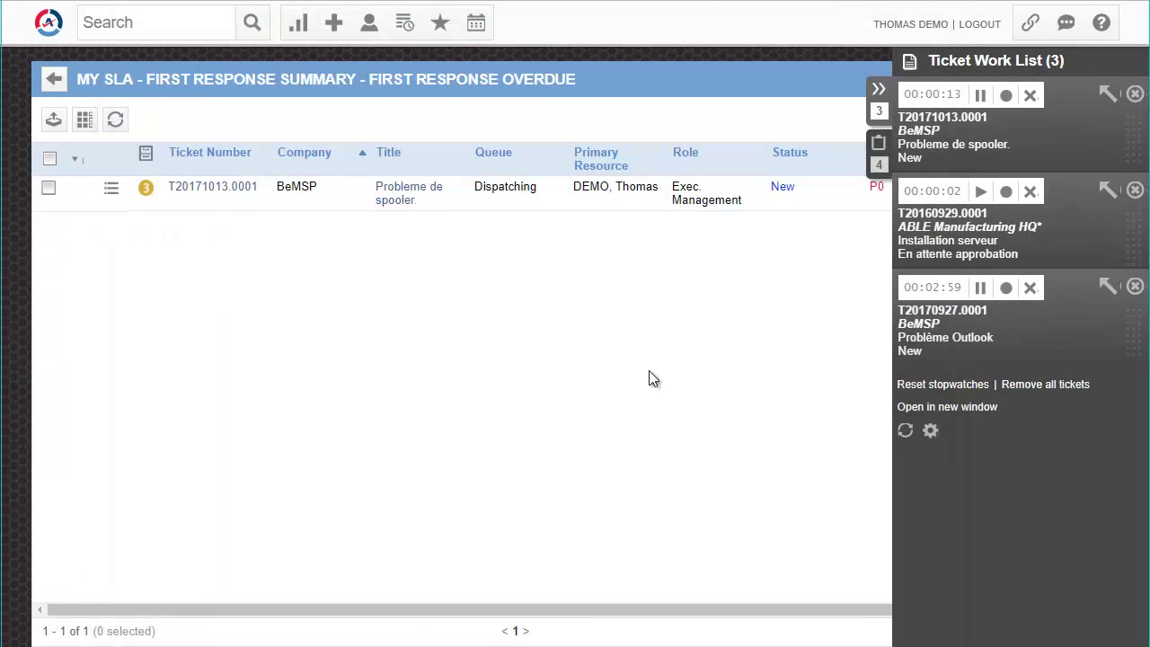
Open the Probleme de spooler ticket from the work list and remove the Problème Outlook ticket from that list.
click(981, 144)
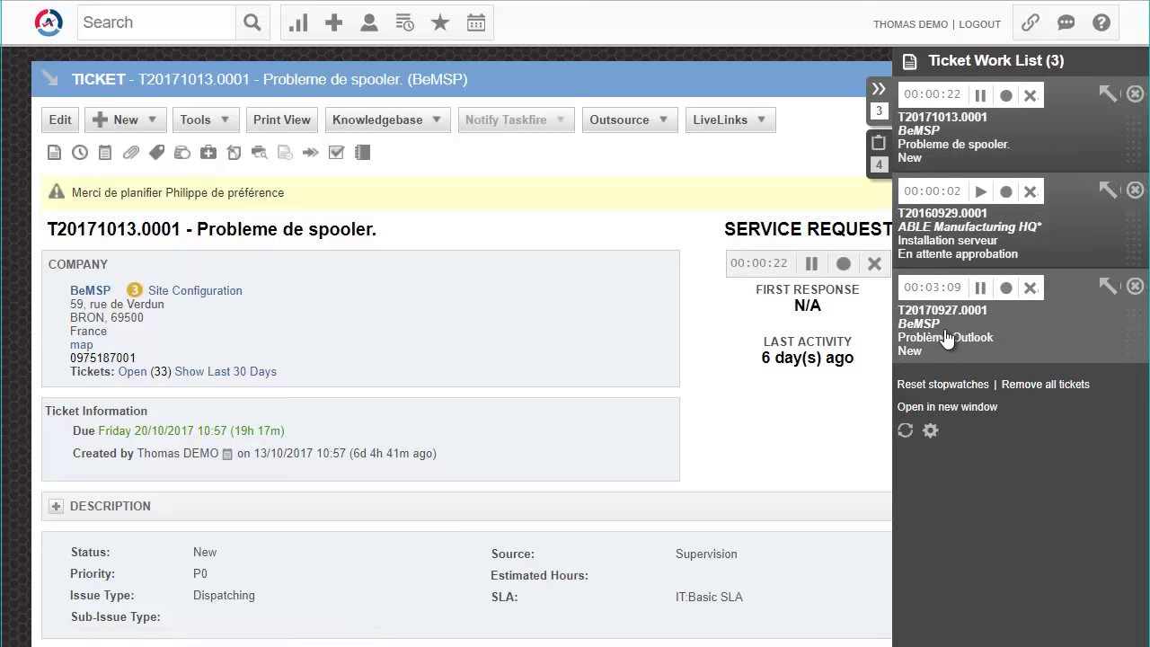
click(1135, 288)
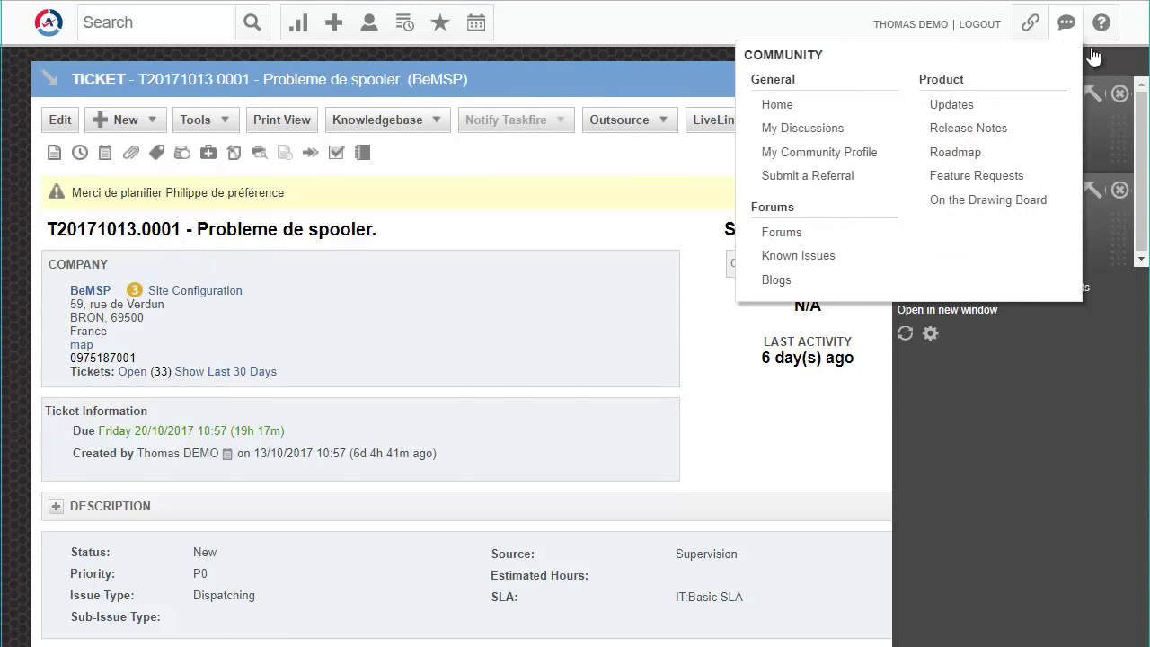
From the dashboard, pause the Probleme de spooler stopwatch, and start, pause and reset the Installation serveur stopwatch.
click(297, 25)
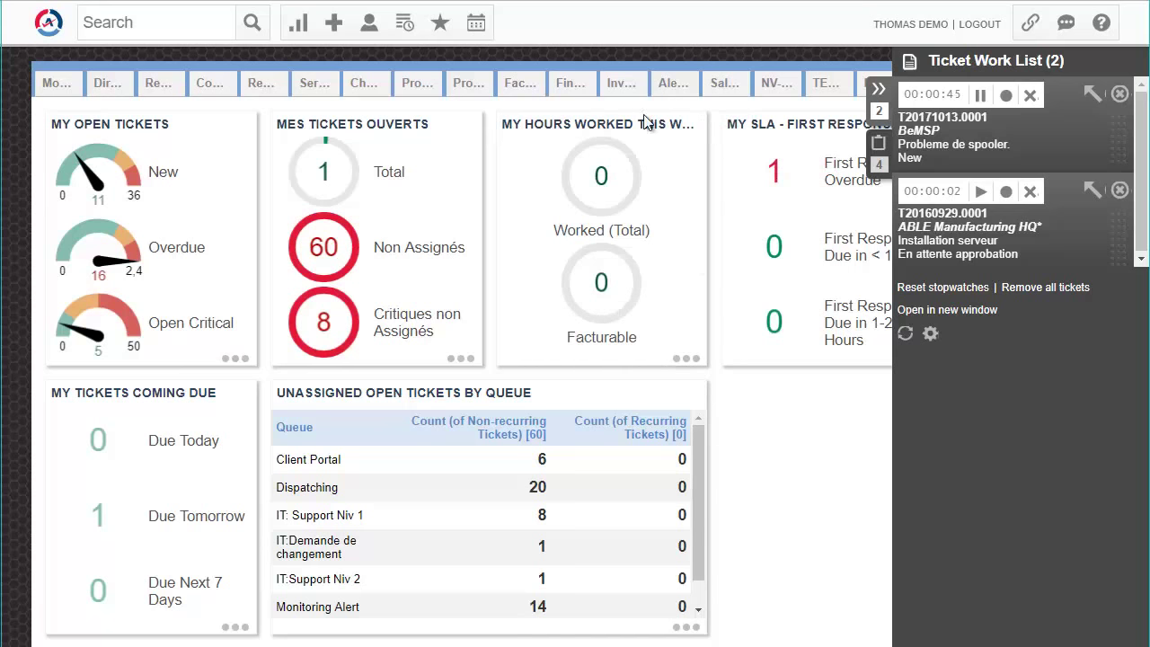
click(983, 97)
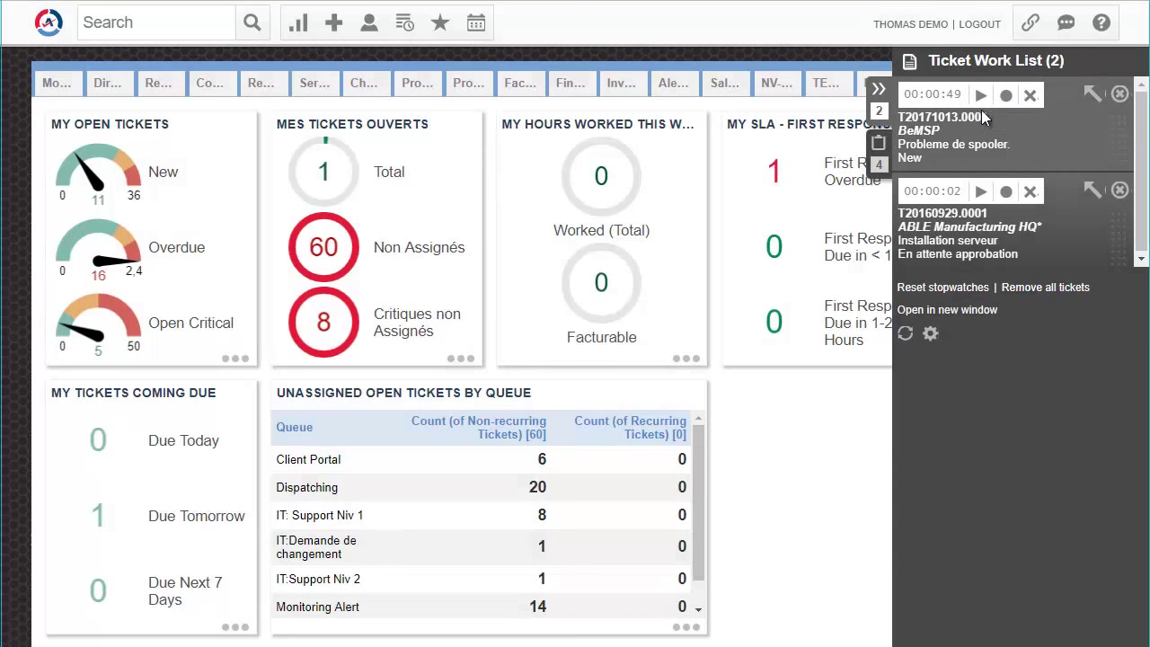
click(981, 192)
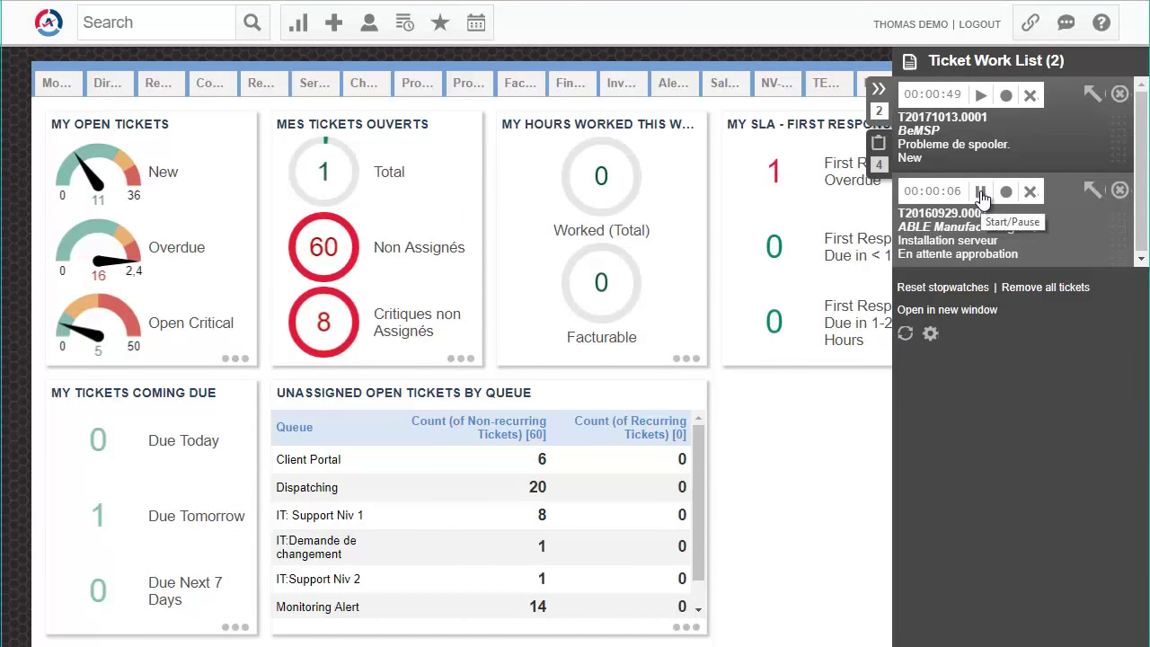
click(980, 193)
click(1030, 194)
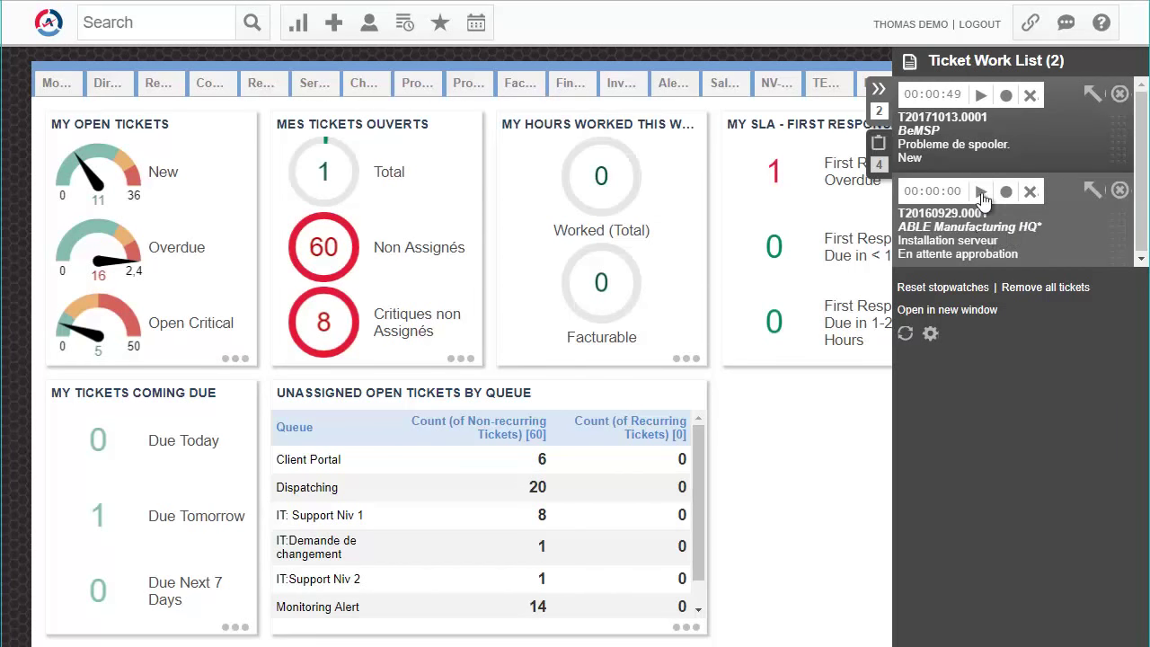
Resume the Probleme de spooler stopwatch and record a time entry with summary notes Reboot OK and status En cours, saving and closing it.
click(980, 96)
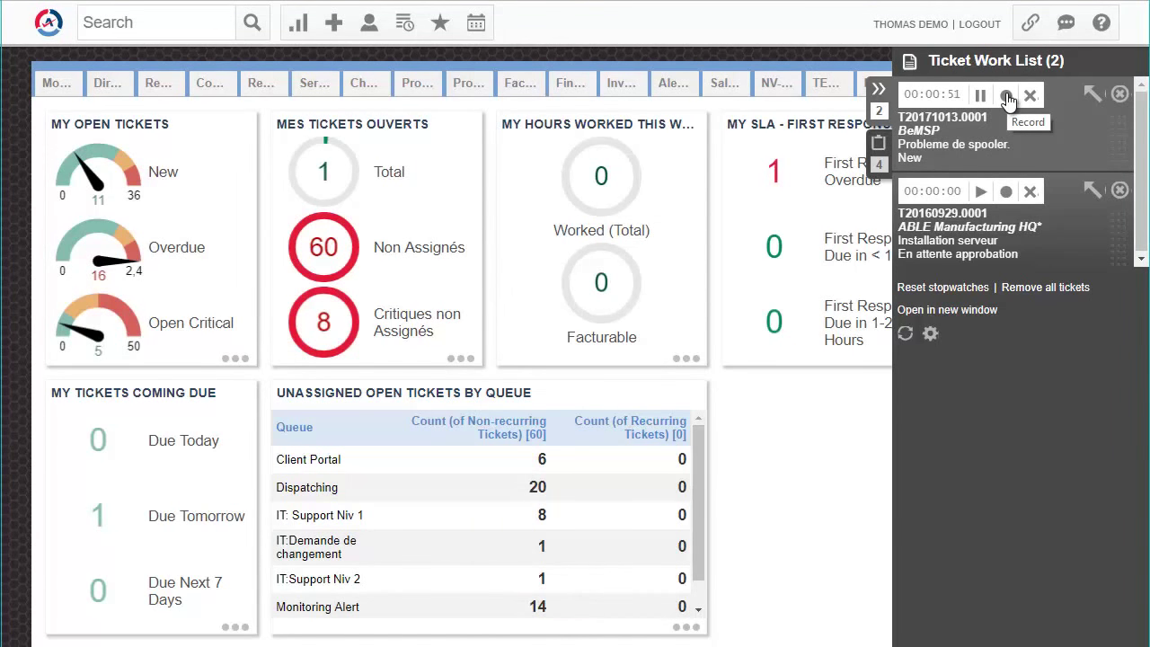
click(1005, 95)
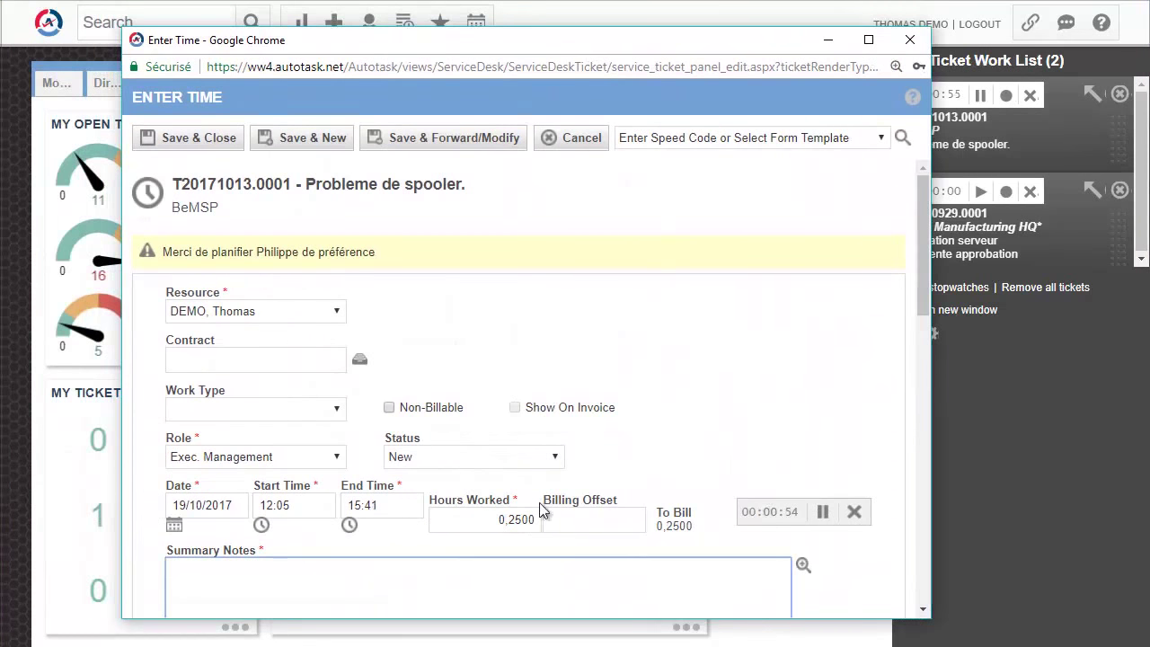
text(Reboot OKL)
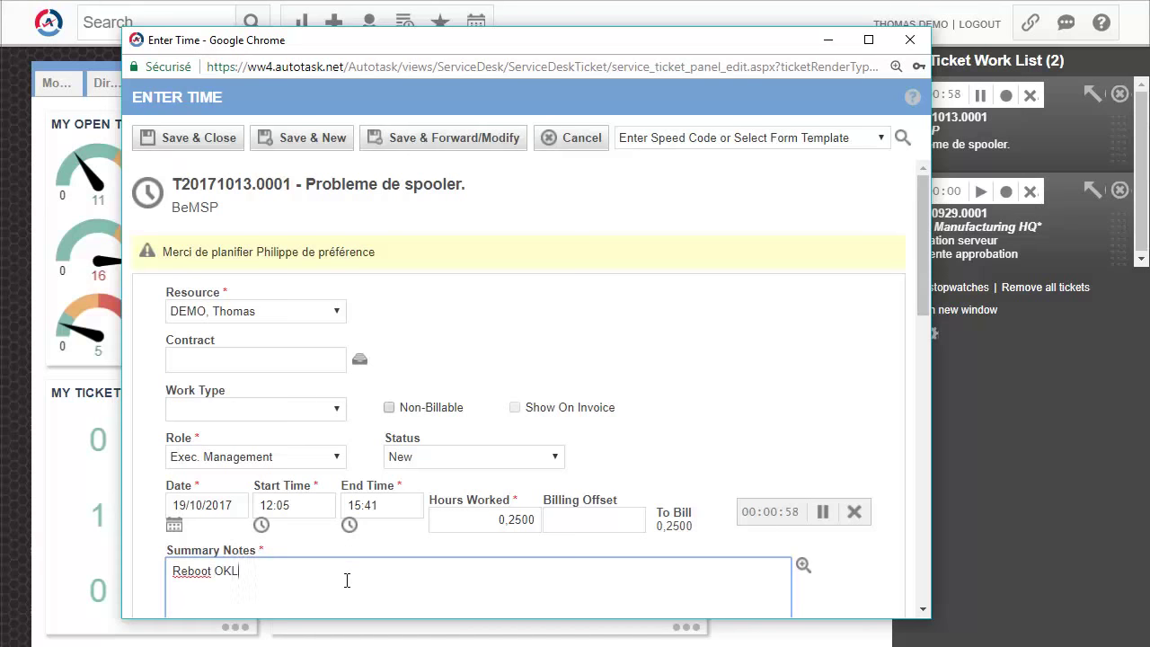
click(542, 462)
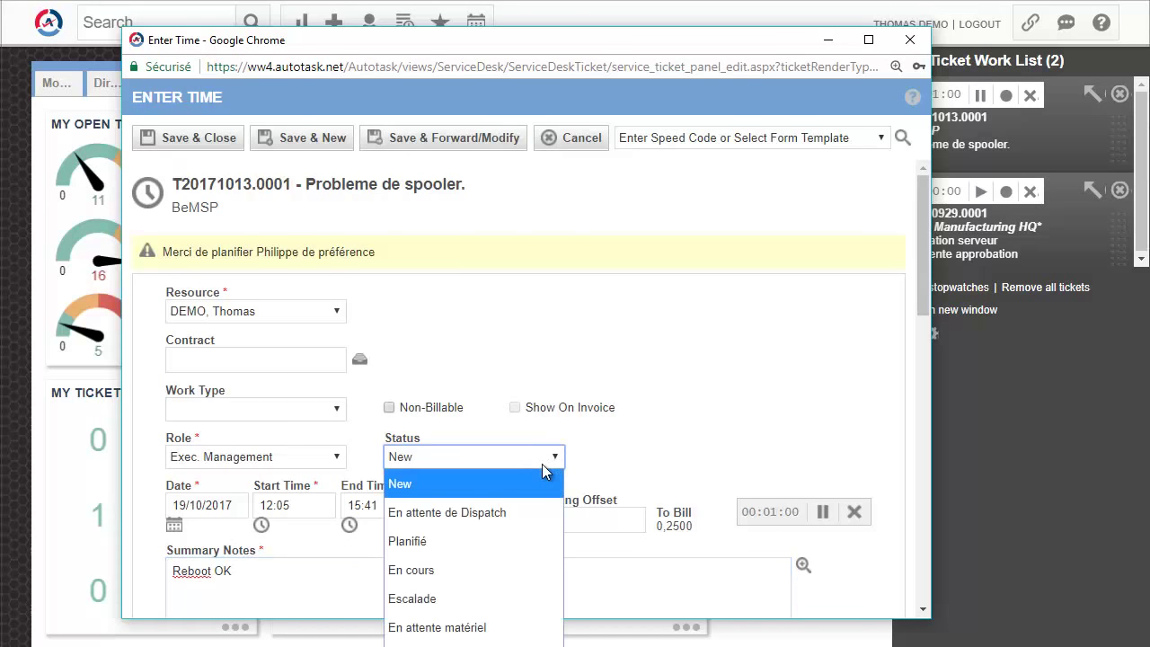
click(493, 571)
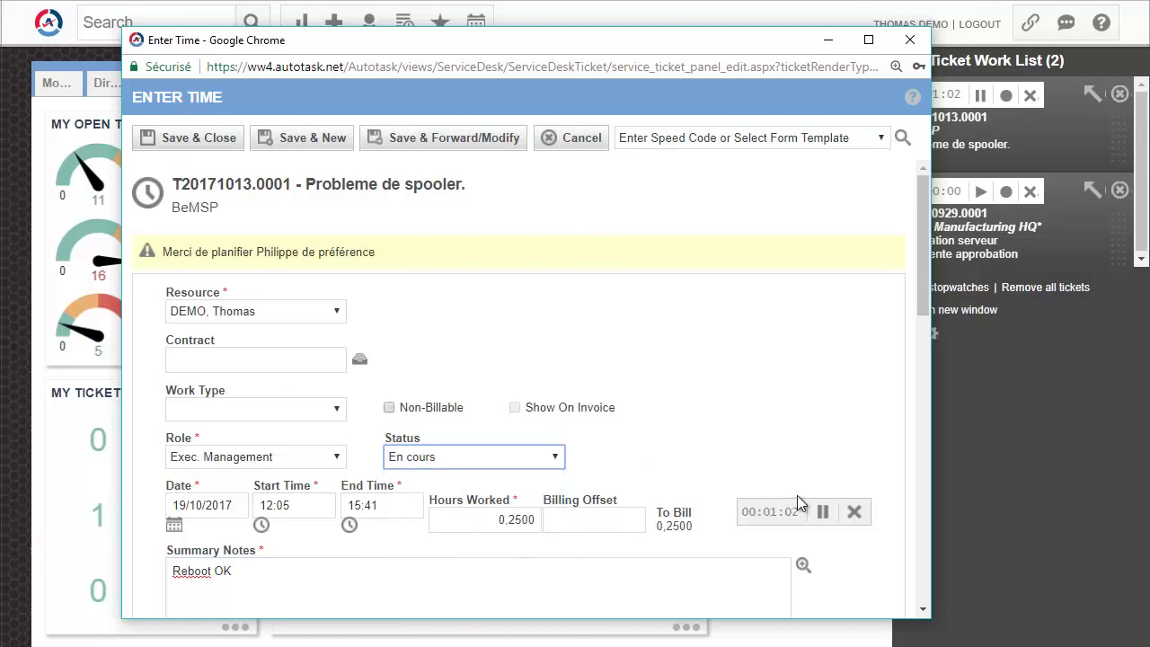
click(189, 144)
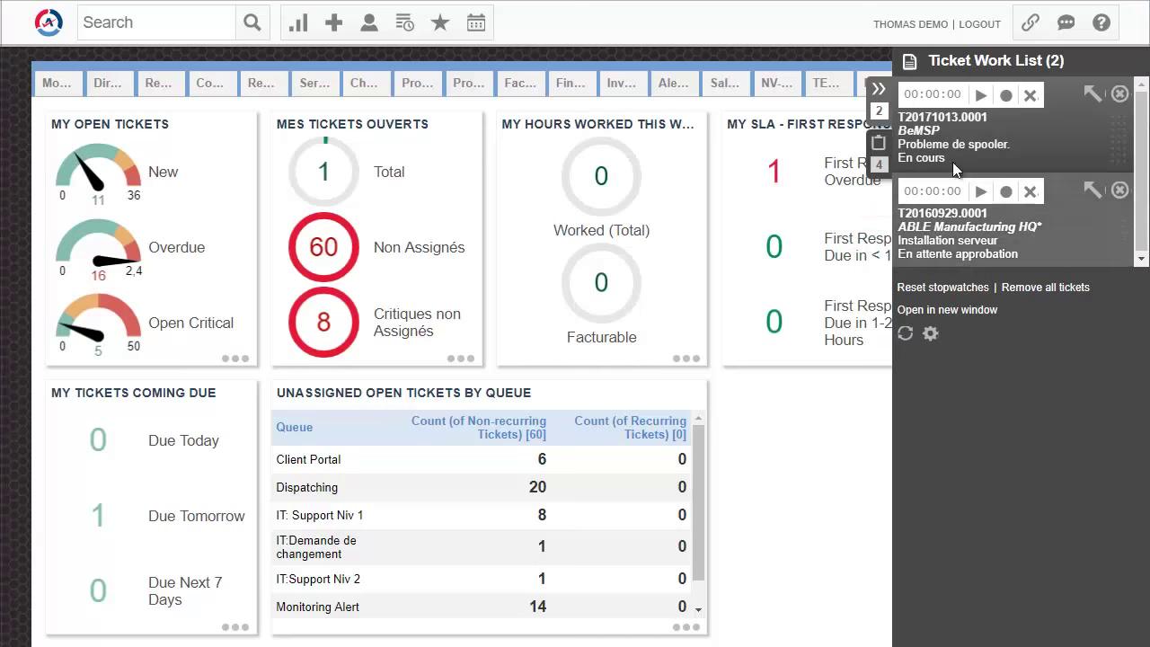
Start and pause the stopwatches of both remaining tickets, and collapse the ticket work list.
click(981, 93)
click(980, 191)
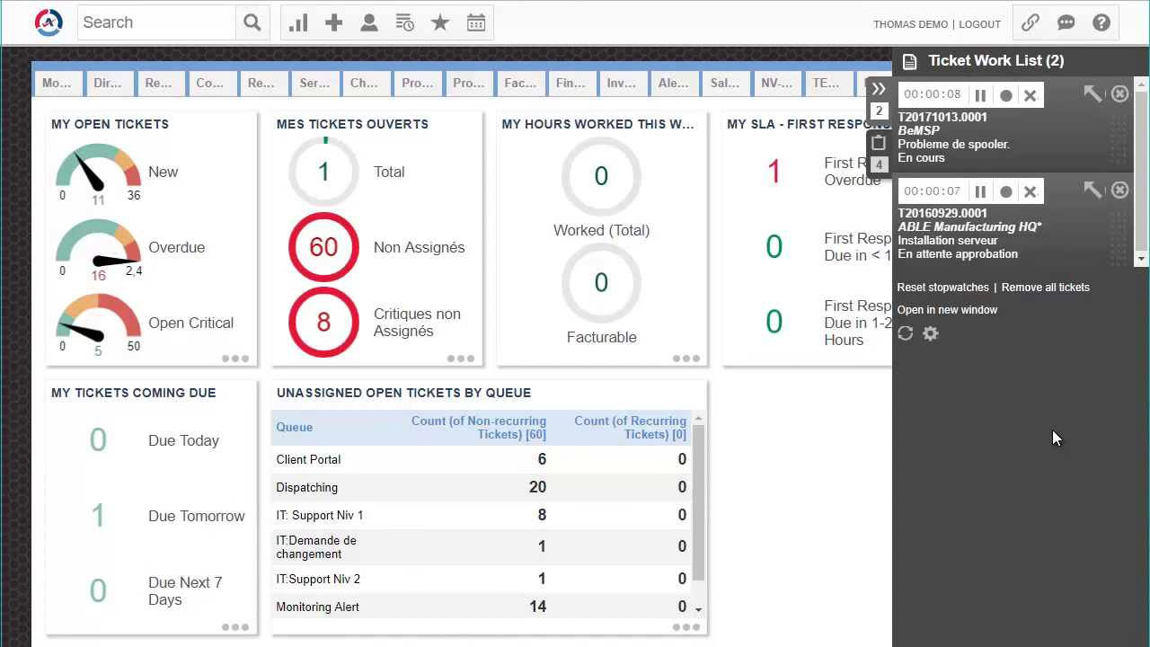
click(980, 94)
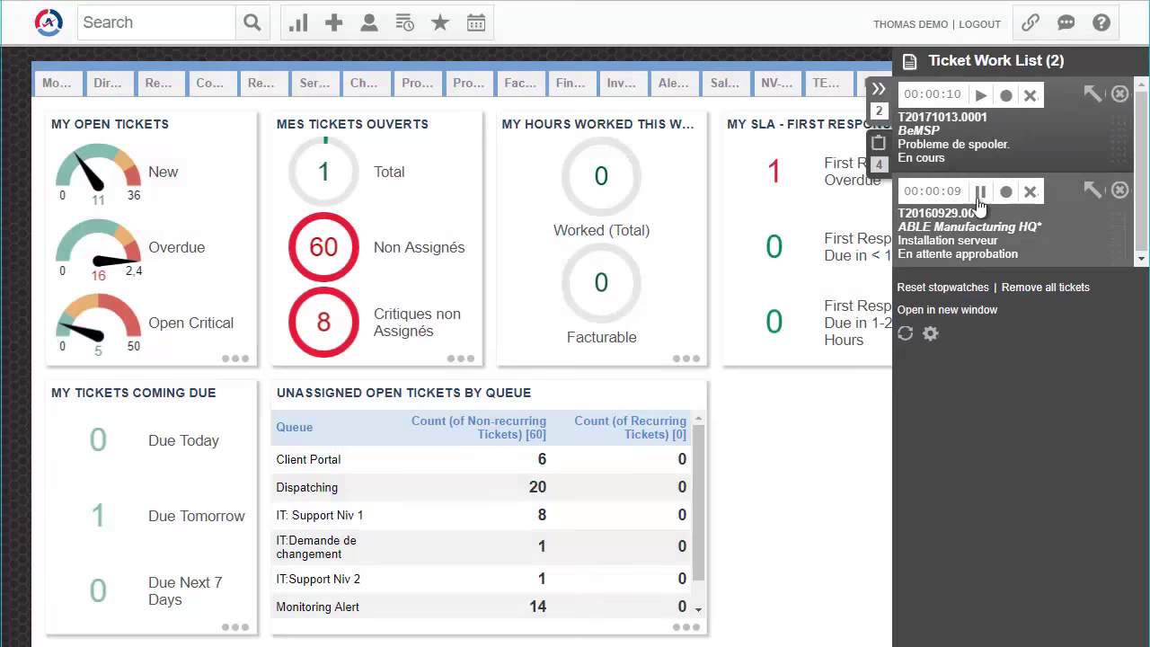
click(979, 190)
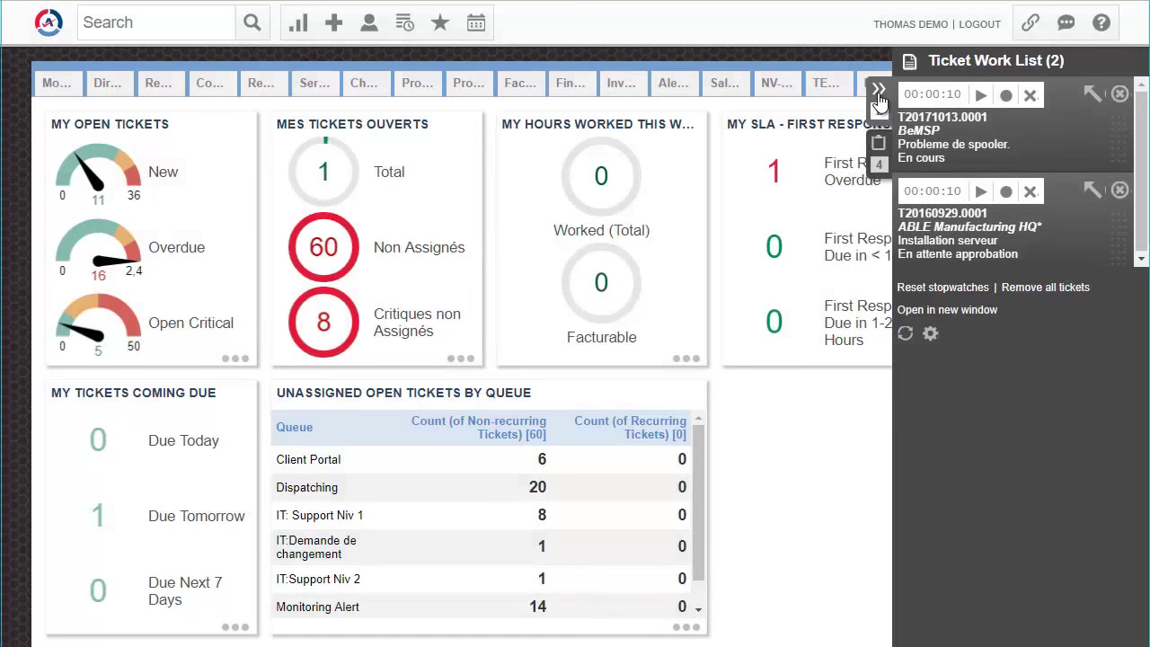
click(878, 112)
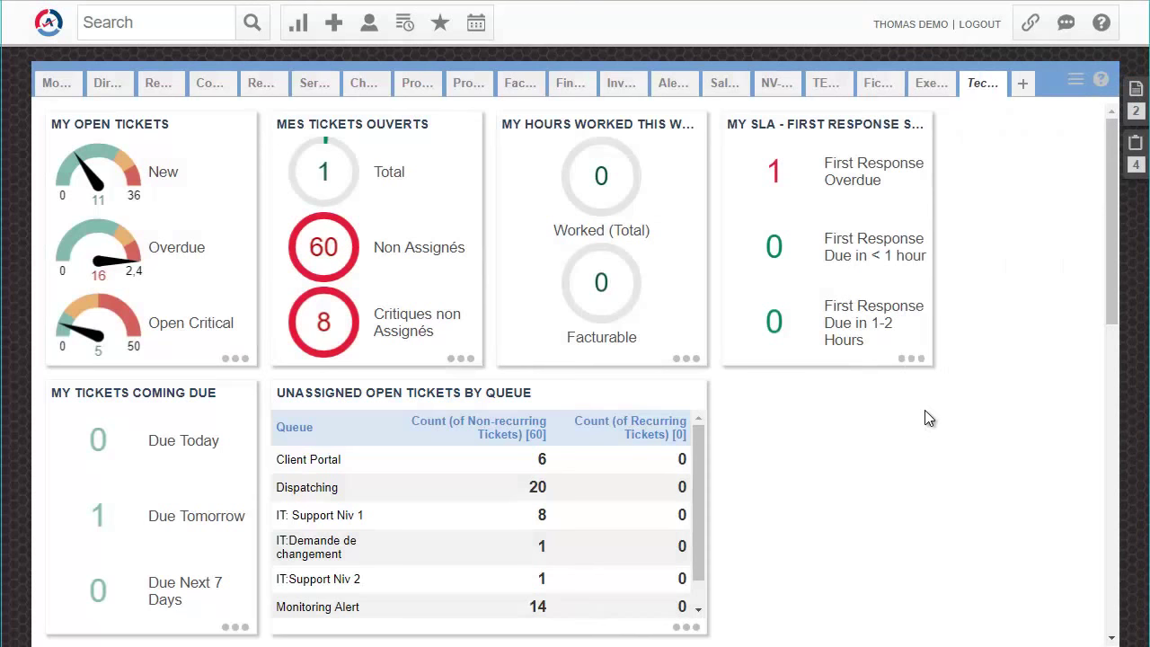